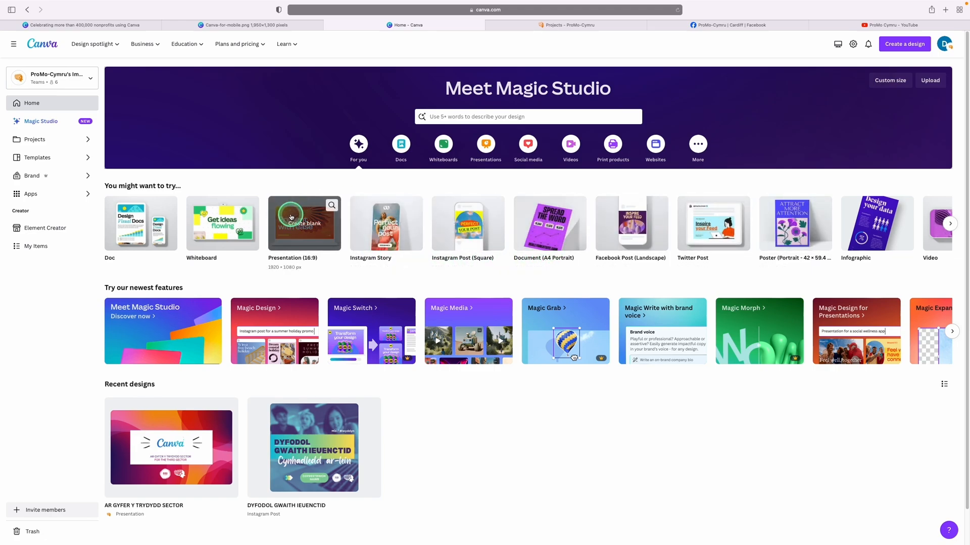
Browse the further design types suggested on the home page, such as Resume, Logo and Flyer
left_click(949, 224)
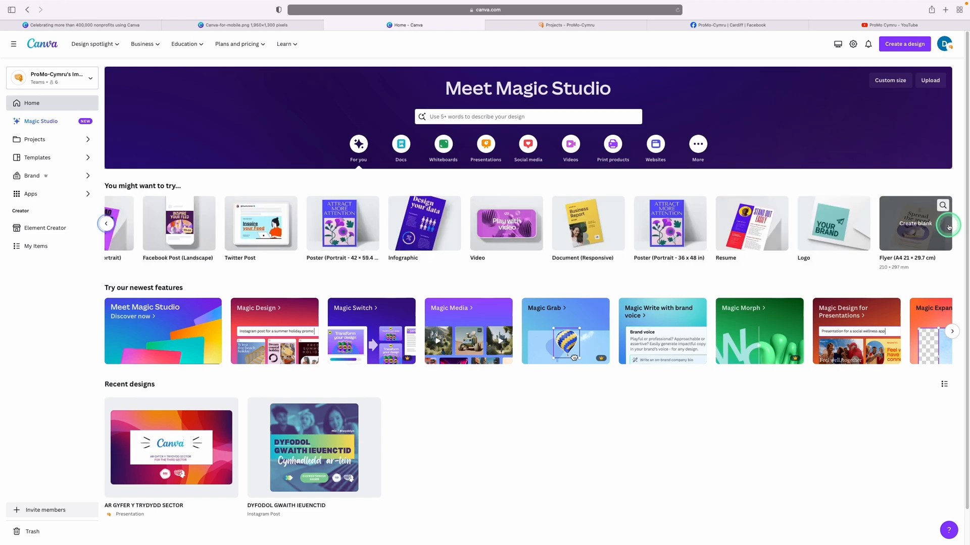
left_click(812, 230)
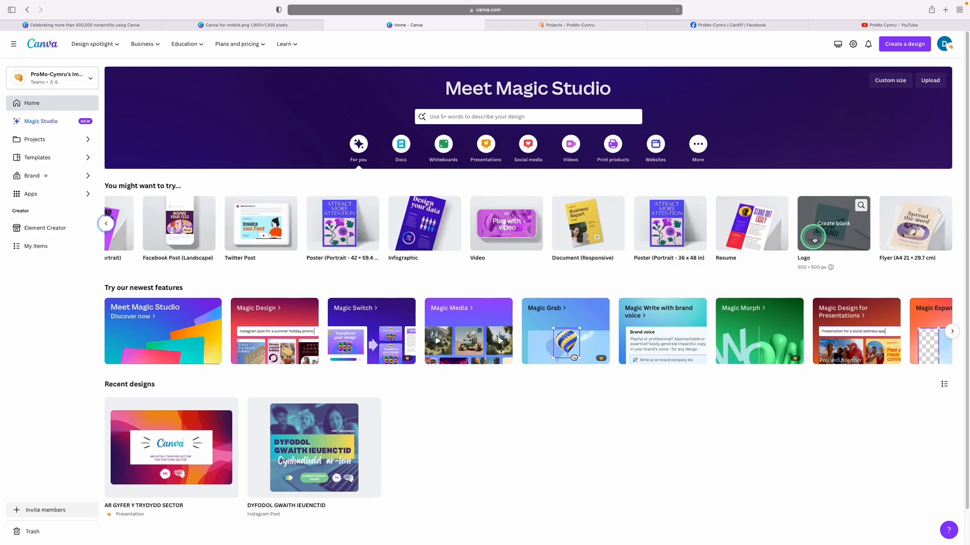
left_click(231, 186)
left_click(448, 409)
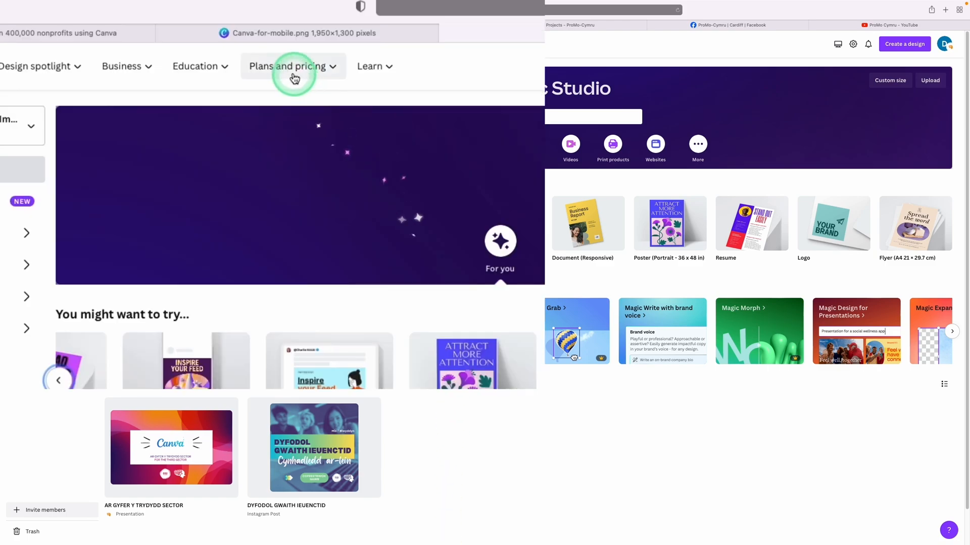
Open the pricing comparison and examine the features and yearly prices of the Free, Pro and Teams plans
left_click(295, 78)
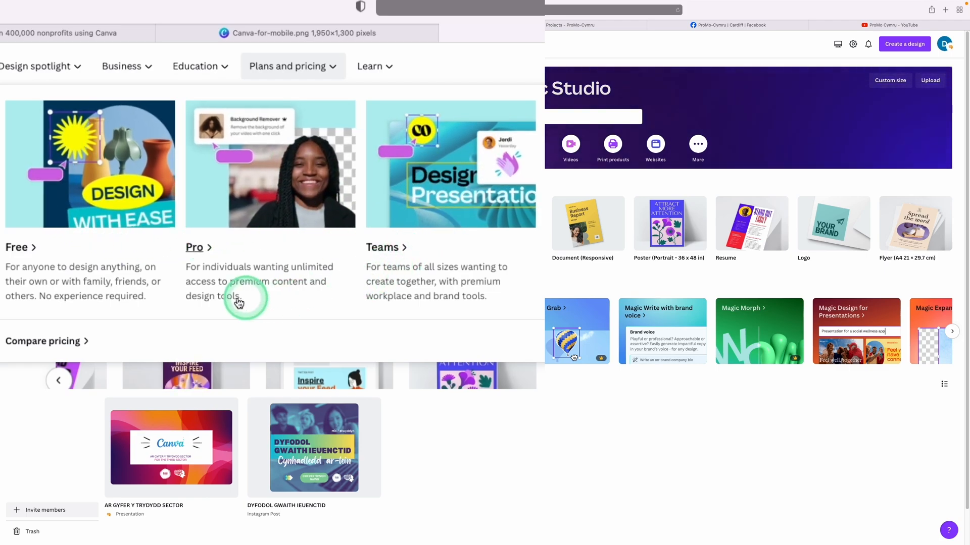
left_click(61, 352)
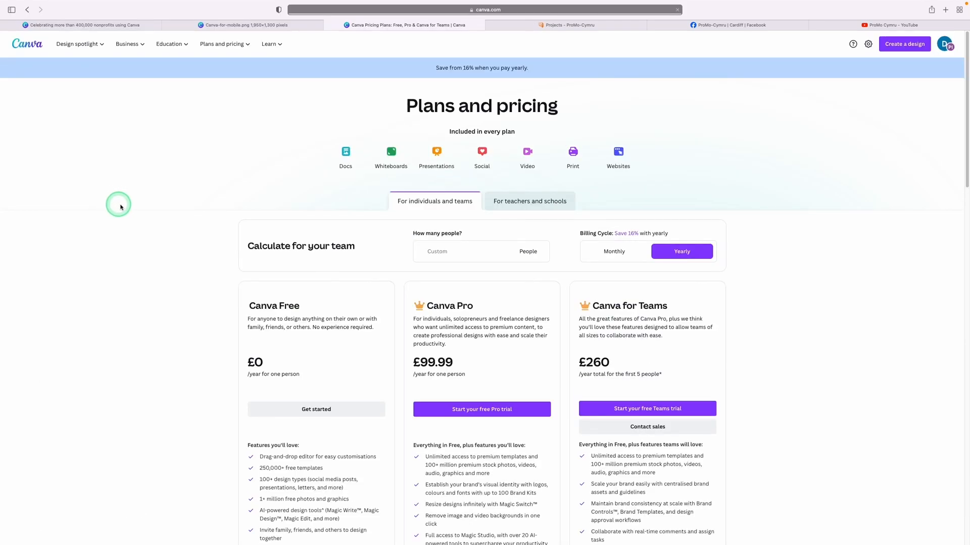
scroll(305, 266, "down", 3)
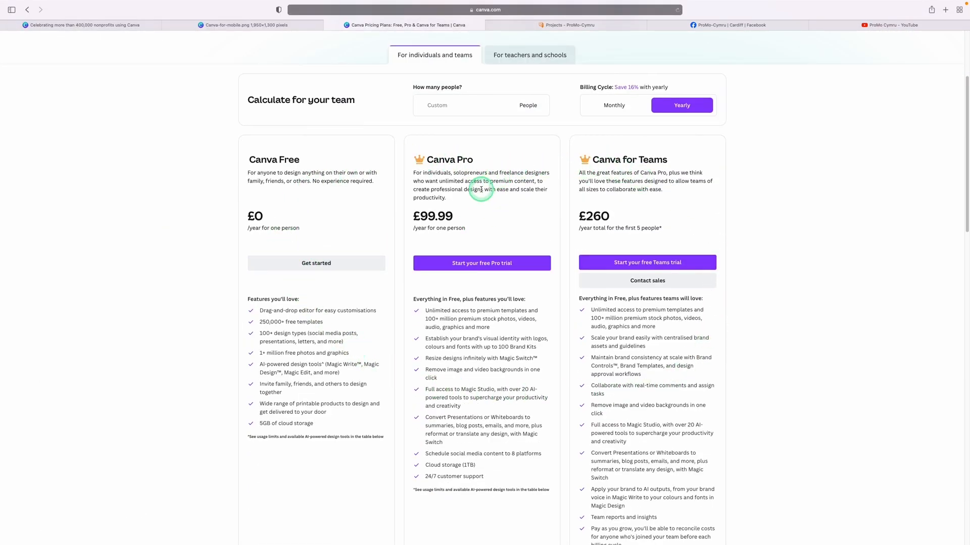
scroll(474, 195, "down", 2)
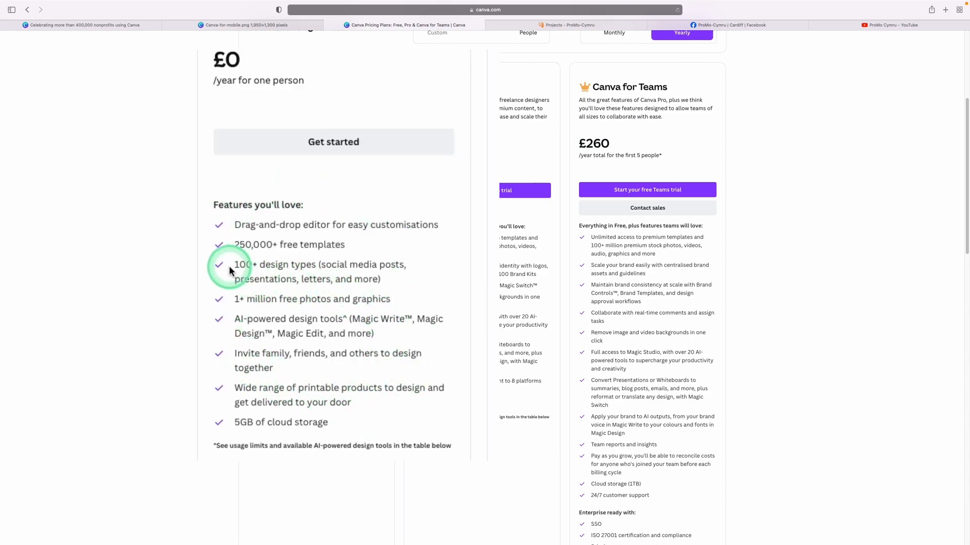
scroll(369, 278, "up", 3)
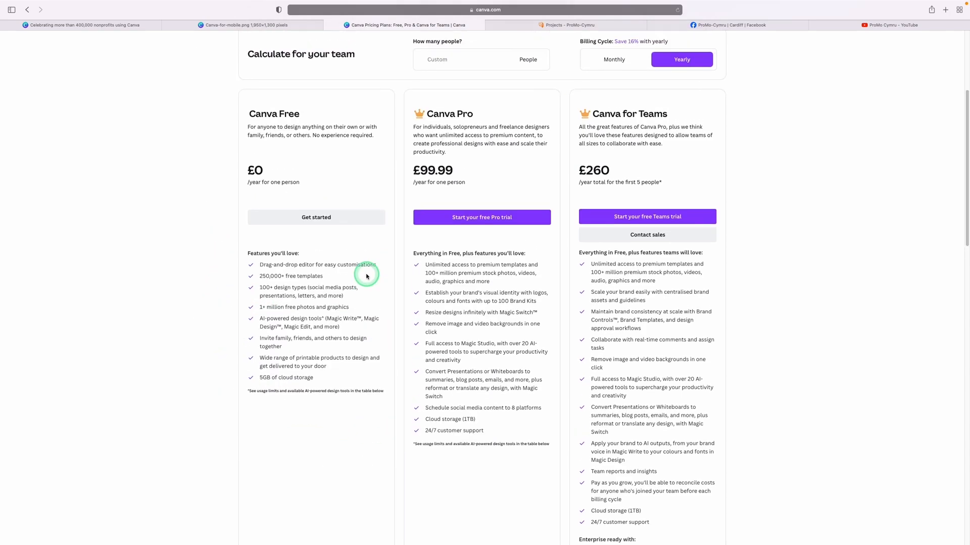
scroll(369, 282, "up", 1)
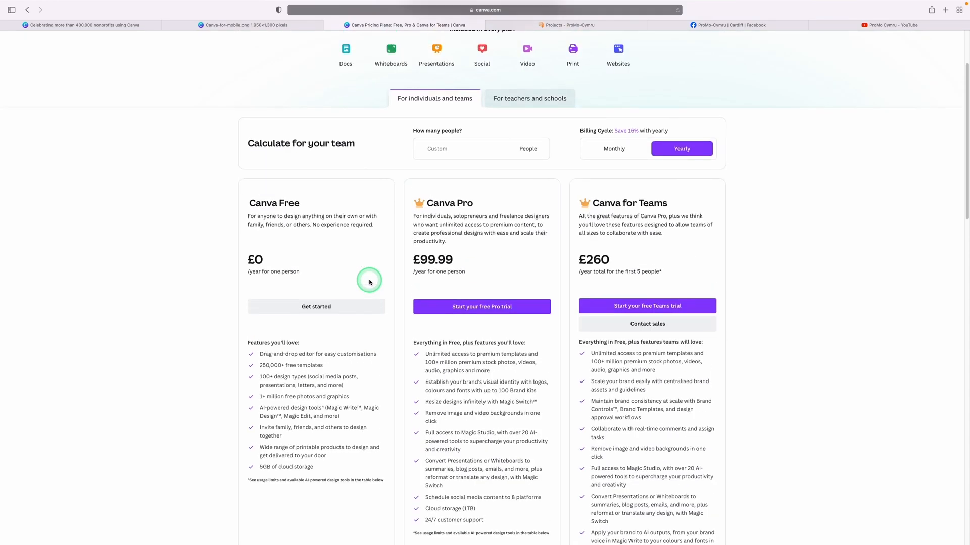
scroll(369, 282, "up", 3)
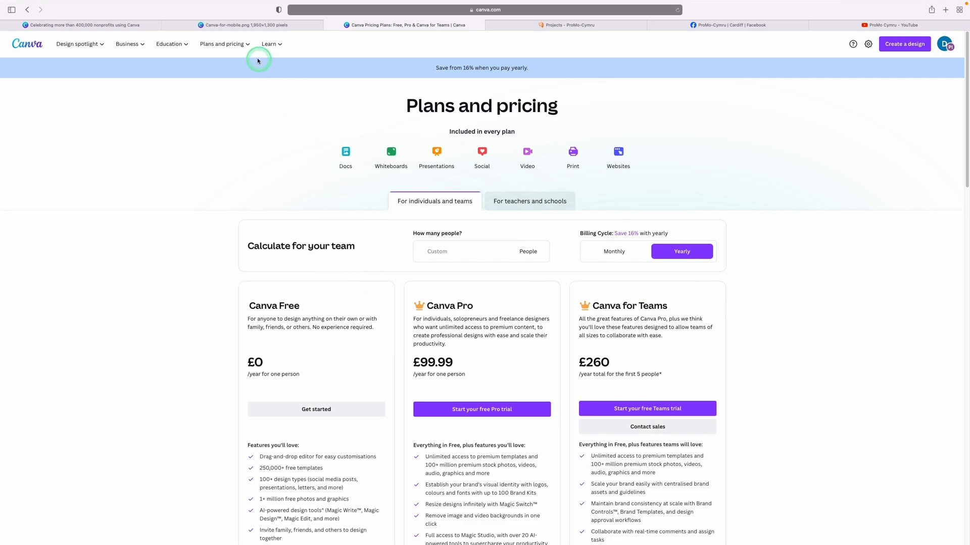
Review the Not-for-profit plan page down to its application section, and view the free nonprofit offer before dismissing it
mouse_move(227, 44)
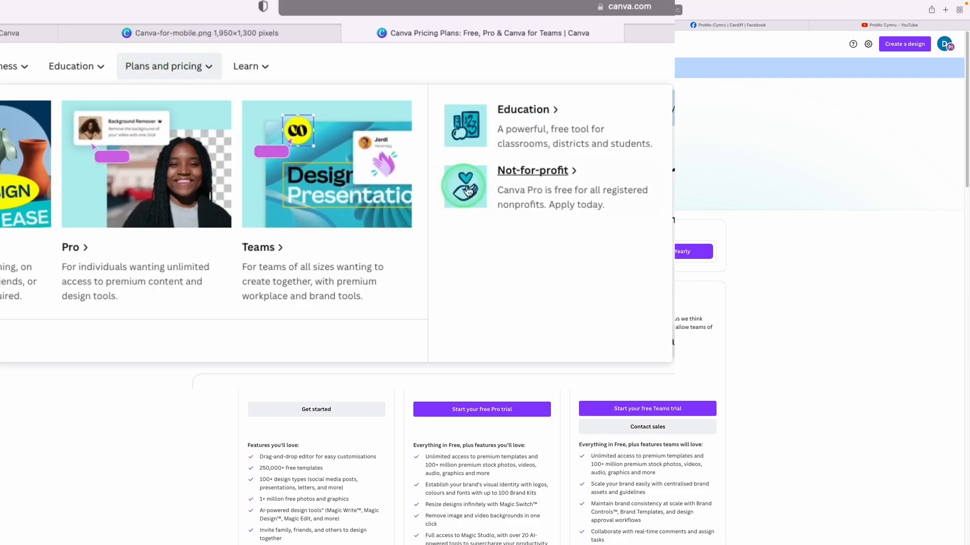
left_click(502, 185)
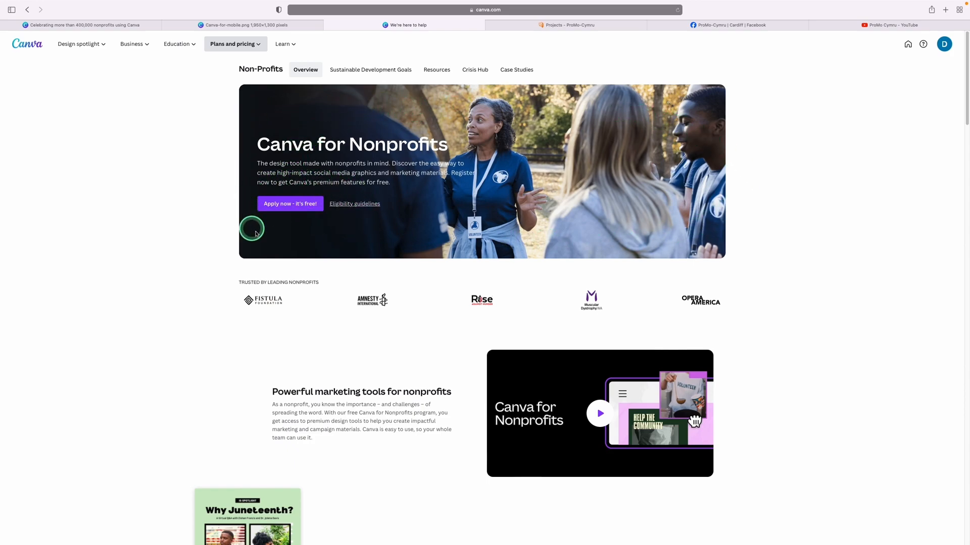
scroll(445, 336, "down", 8)
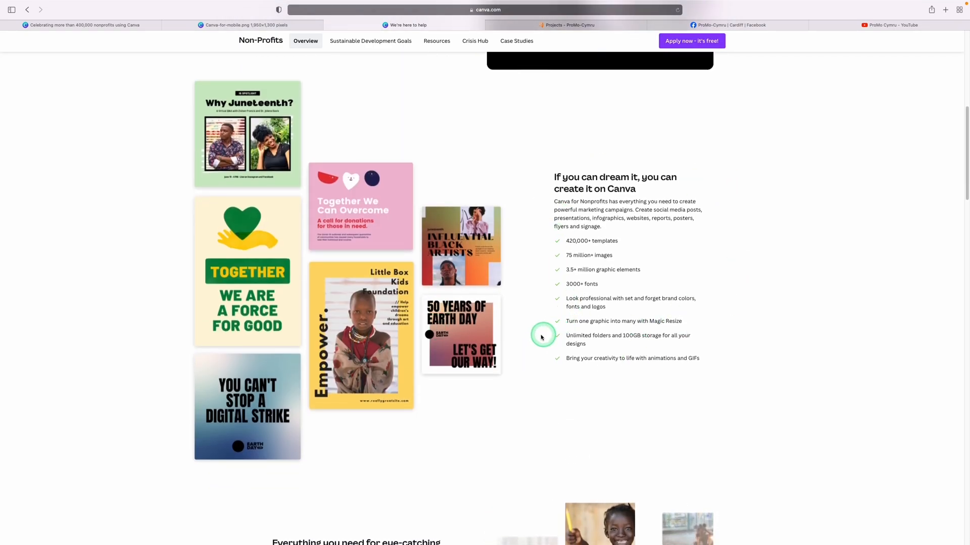
scroll(515, 328, "down", 4)
scroll(456, 290, "down", 10)
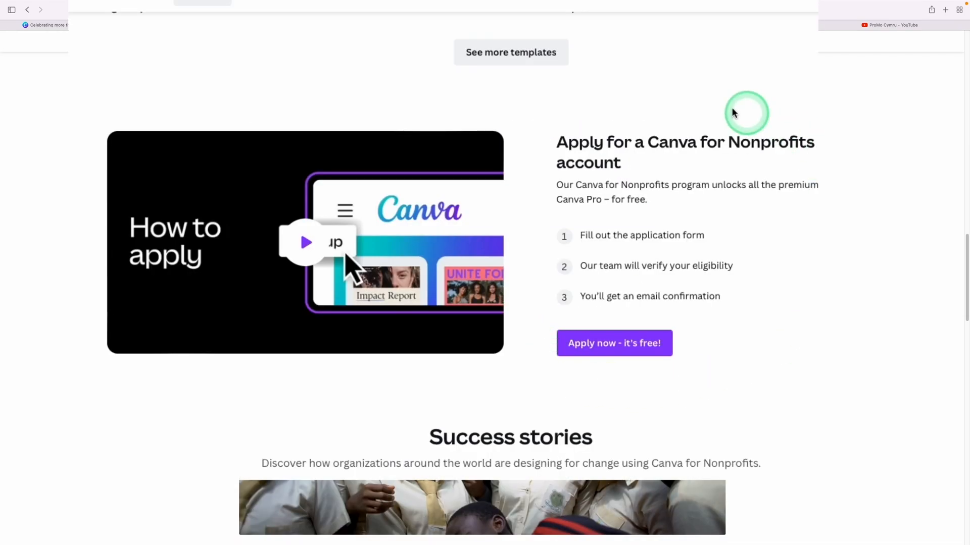
left_click(605, 344)
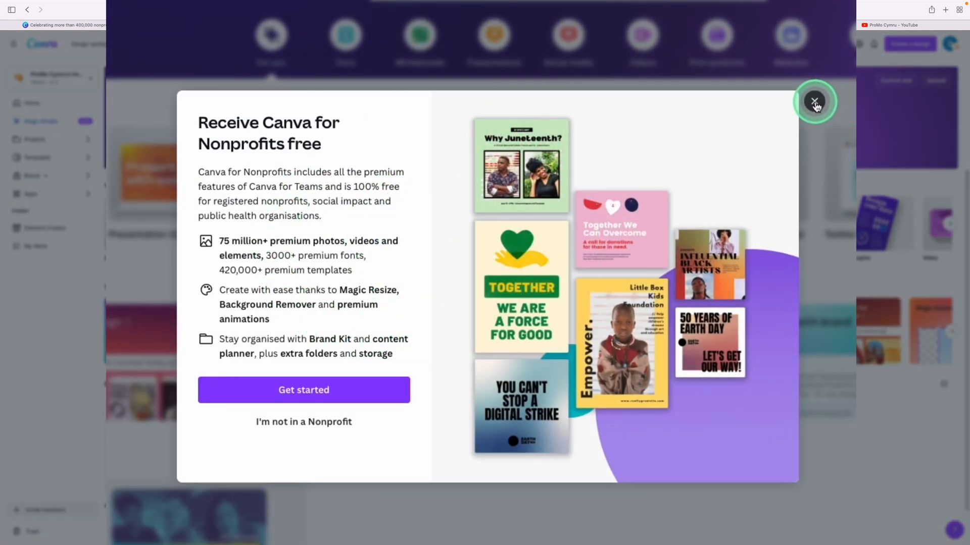
left_click(815, 103)
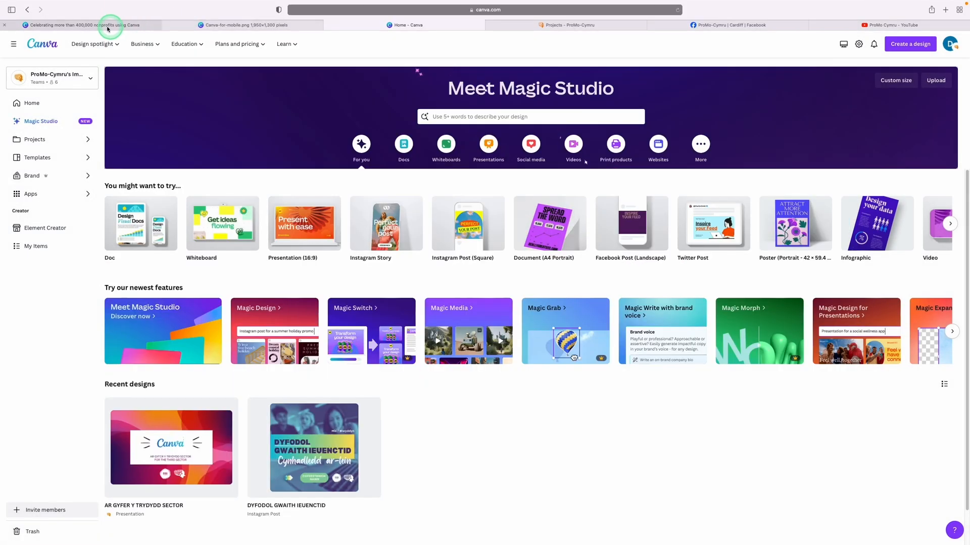
View the article celebrating more than 400,000 nonprofits, and return to the home page to check the plan options
left_click(106, 26)
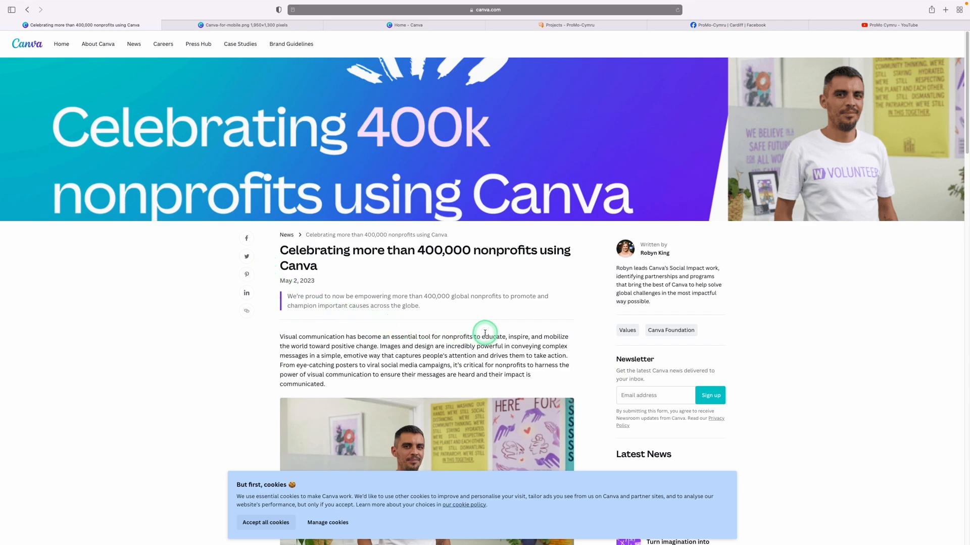
left_click(390, 28)
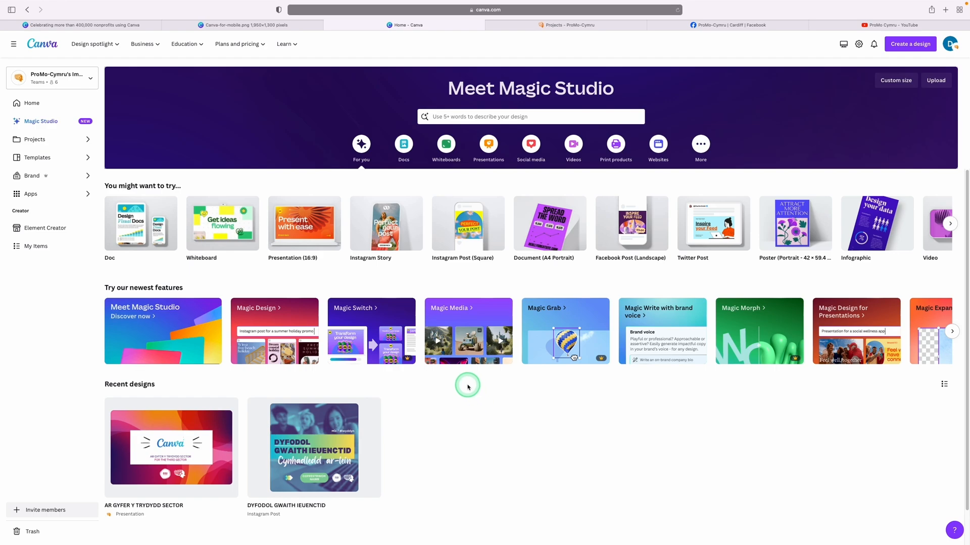
left_click(237, 45)
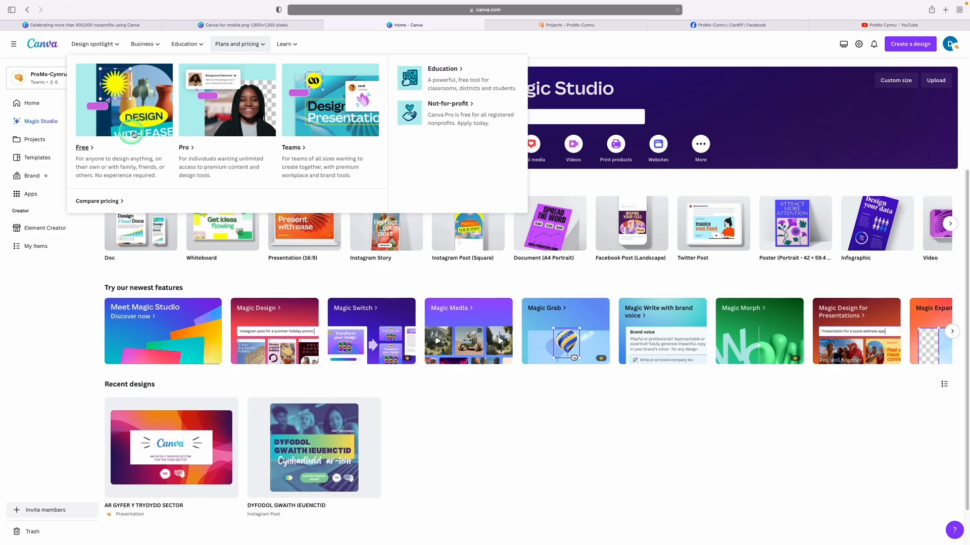
left_click(427, 126)
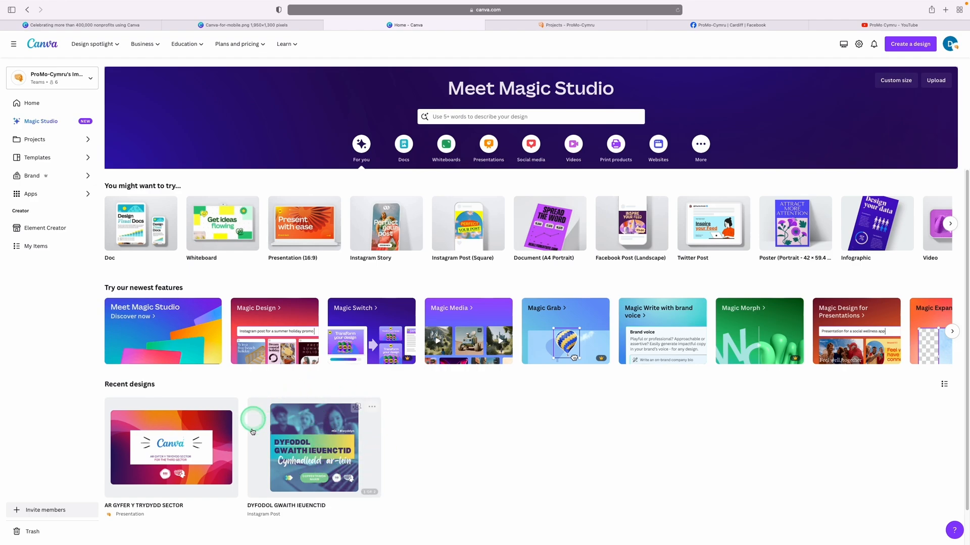
Open the recent Instagram post design DYFODOL GWAITH IEUENCTID and bring both of its pages into view
left_click(321, 446)
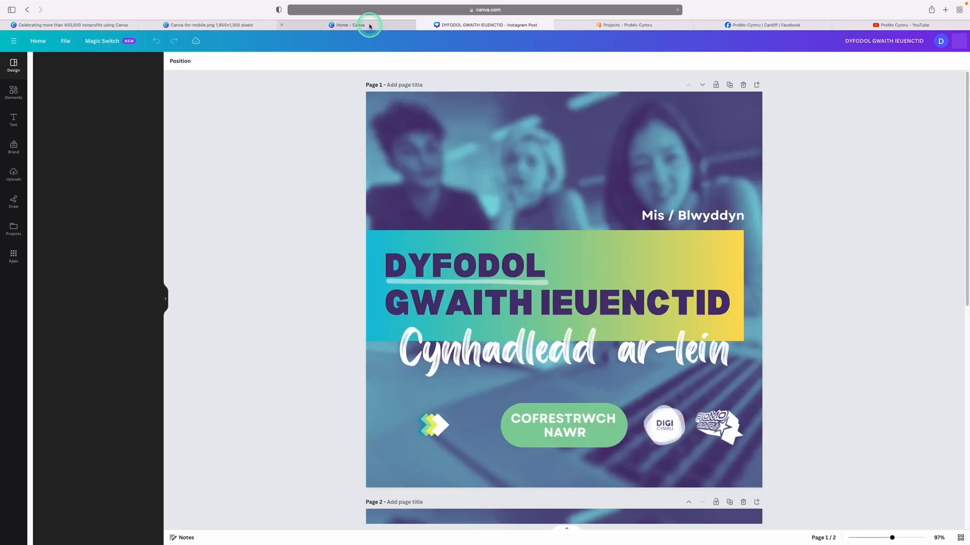
left_click(368, 24)
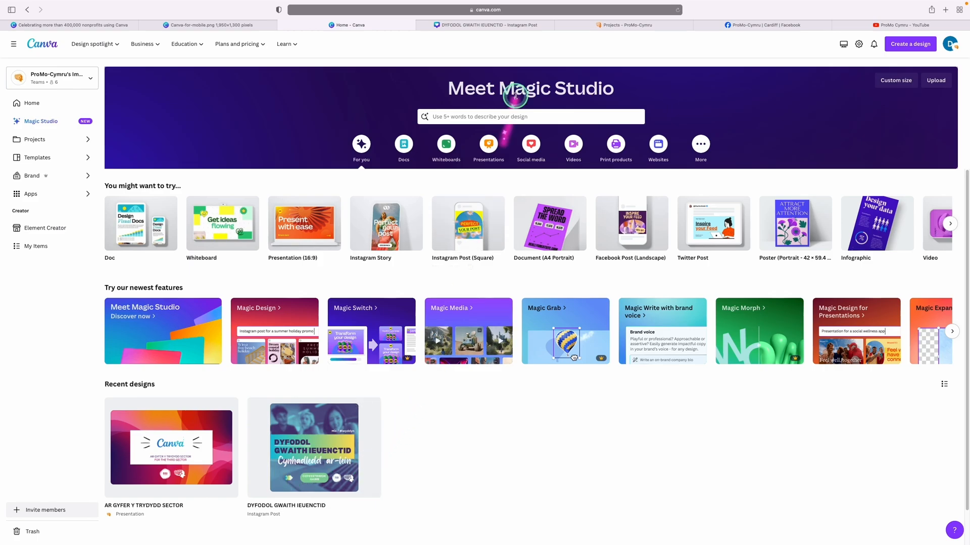
left_click(487, 26)
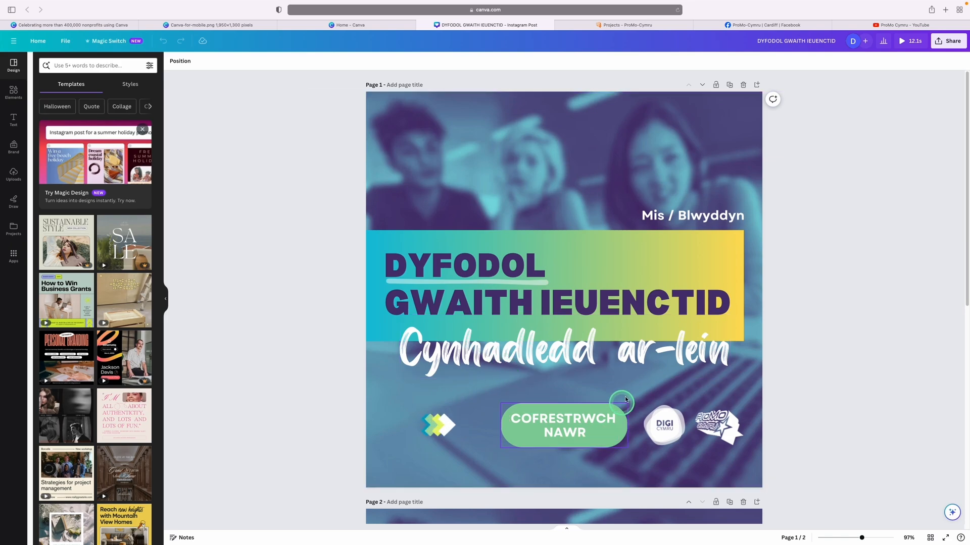
left_click_drag(857, 539, 848, 540)
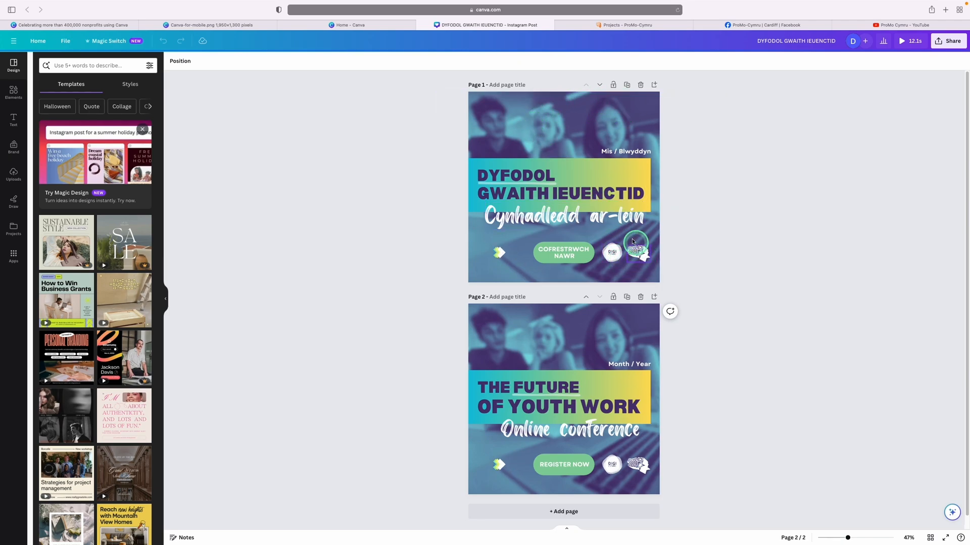
Inspect the text, gradient banner and registration button on page 1 by selecting them one after another
left_click(496, 173)
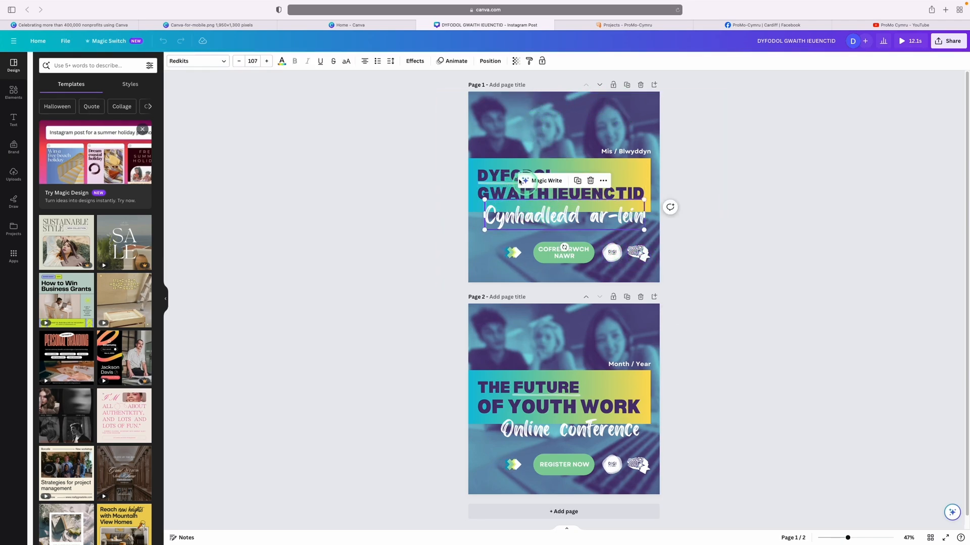
left_click(581, 166)
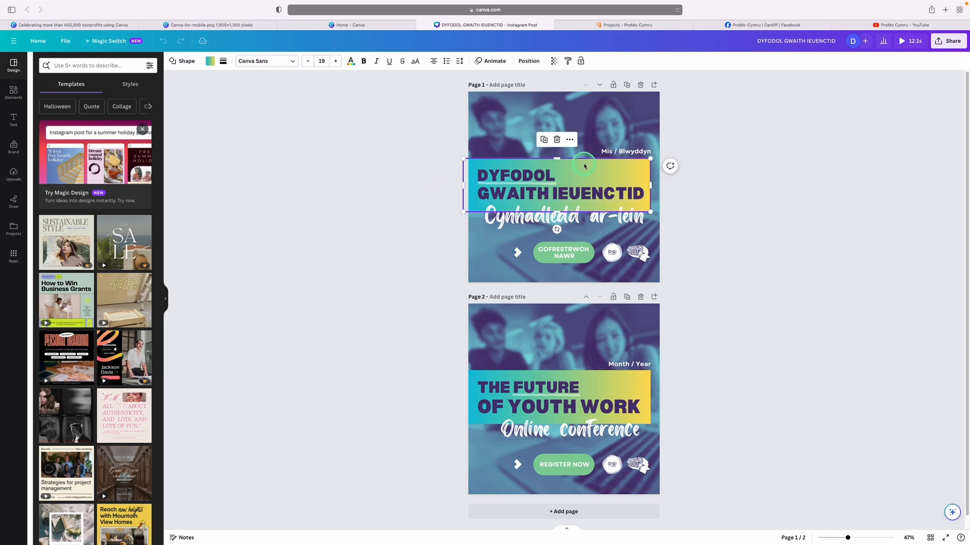
left_click(568, 252)
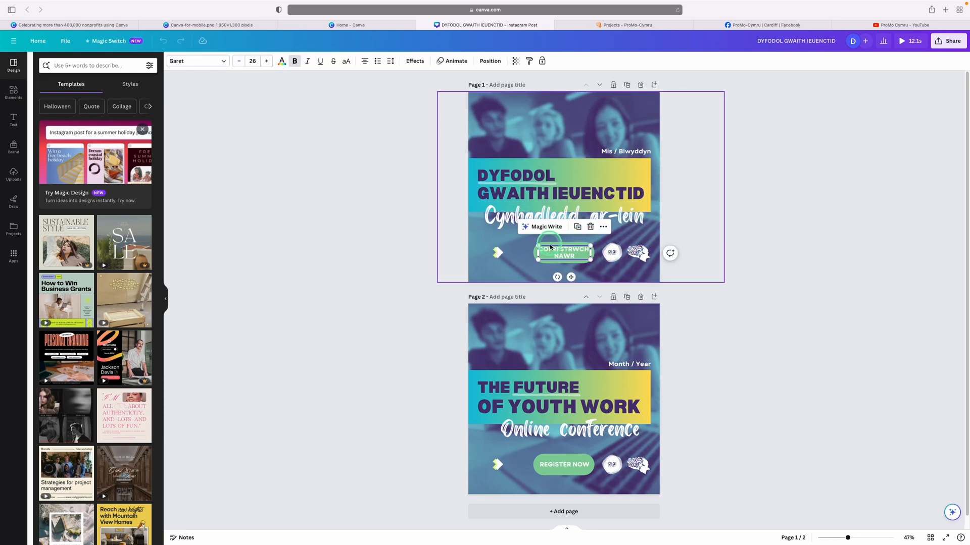
left_click(636, 162)
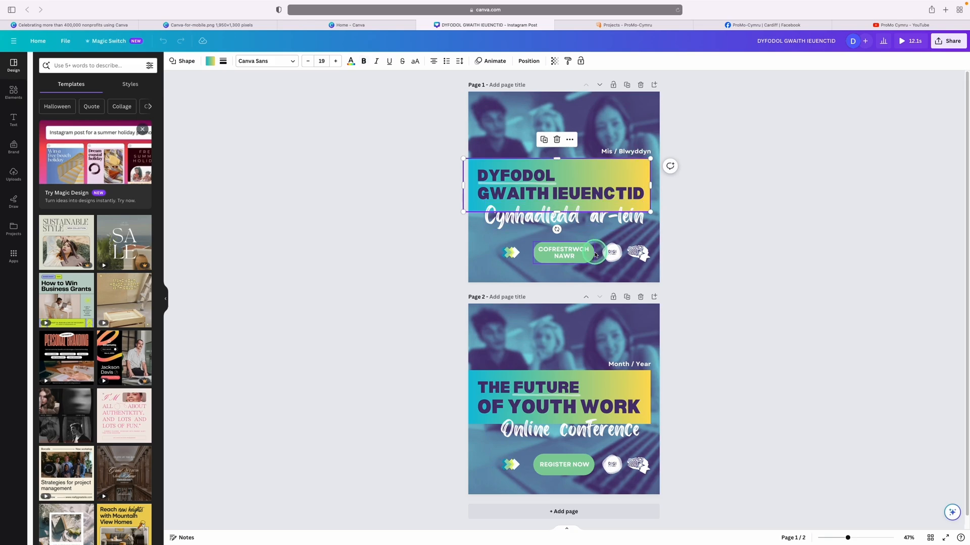
left_click(586, 259)
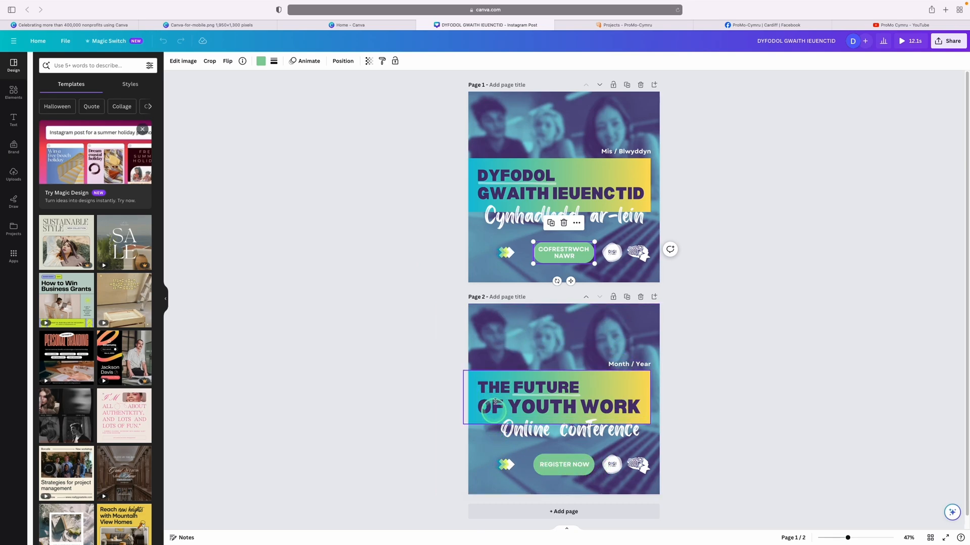
Return to the home page and search the templates for "instagram post"
left_click(36, 40)
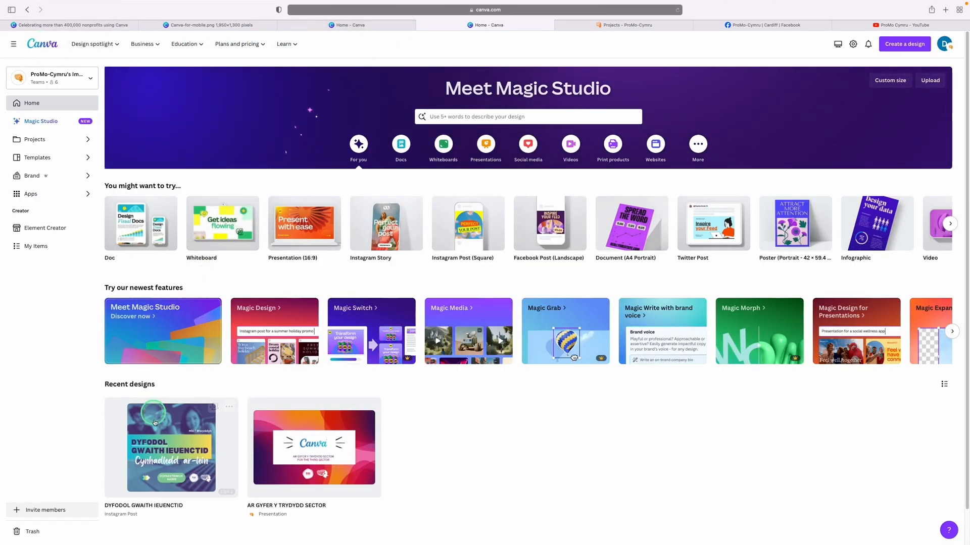
left_click(462, 117)
type("in")
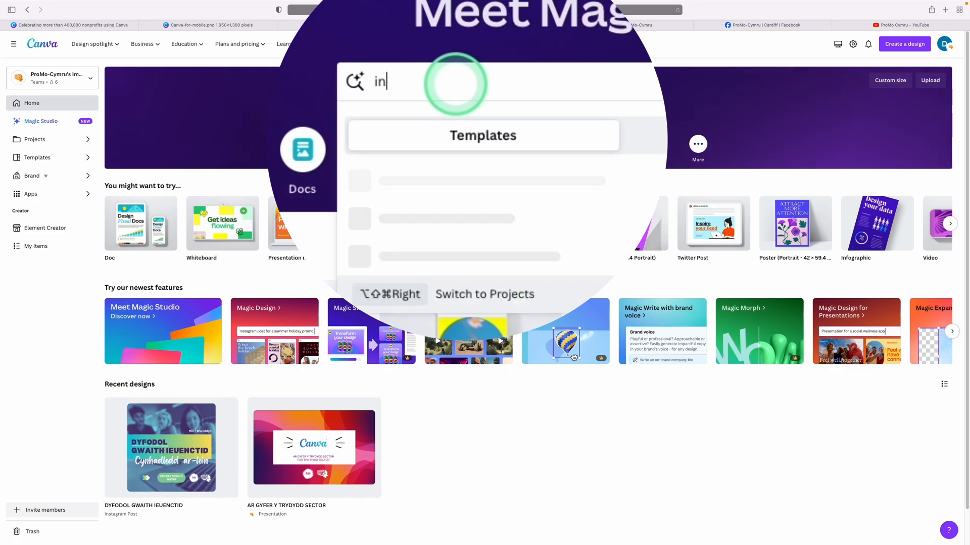
type("stagram post")
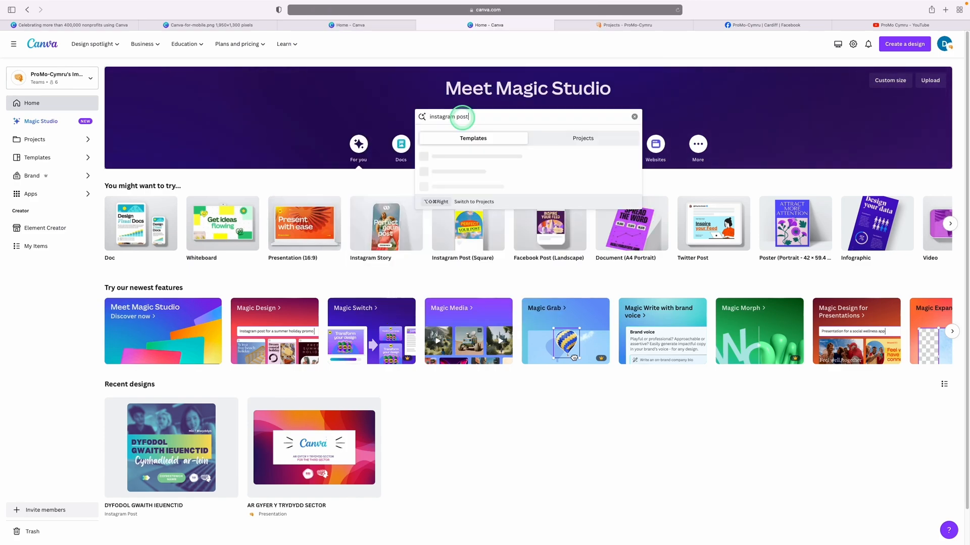
left_click(438, 221)
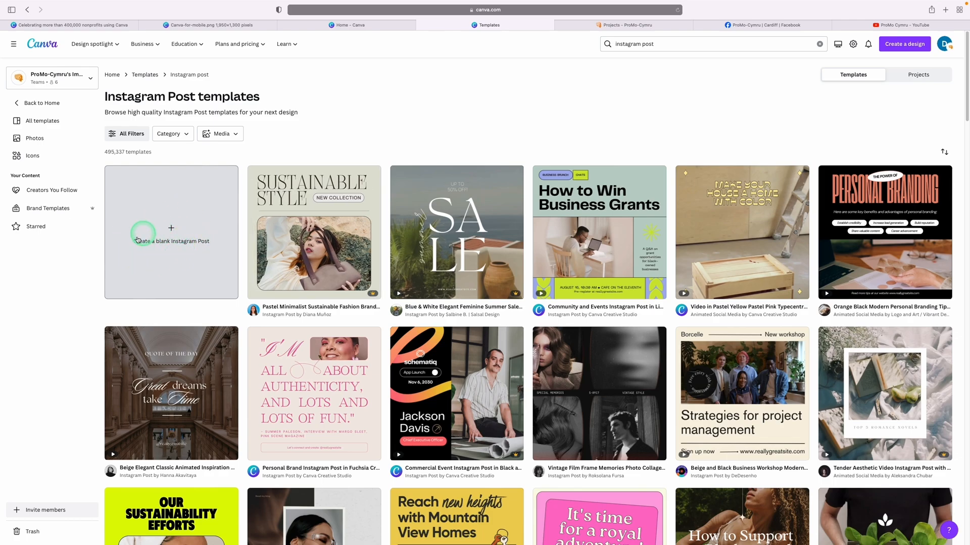
Create a blank Instagram post from the template results and show the available design elements
left_click(168, 242)
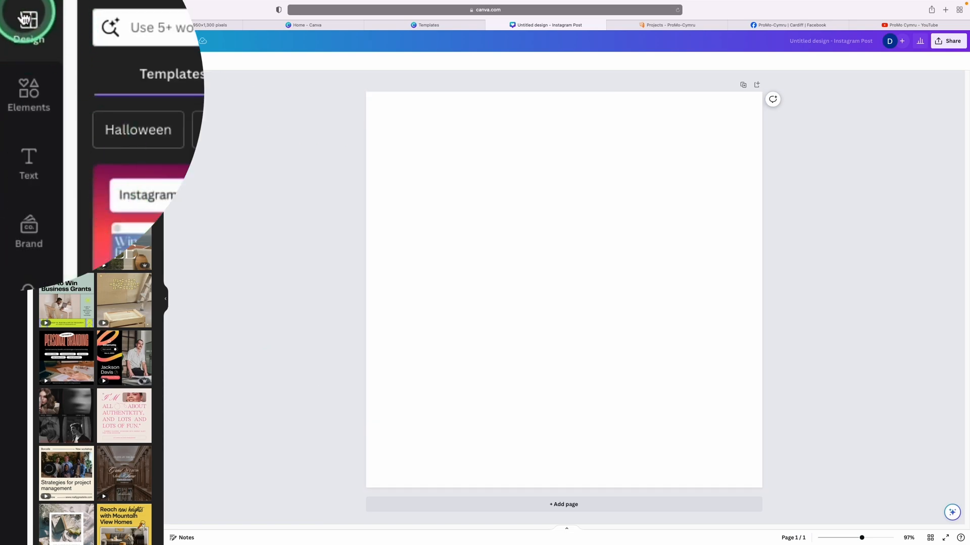
left_click(29, 99)
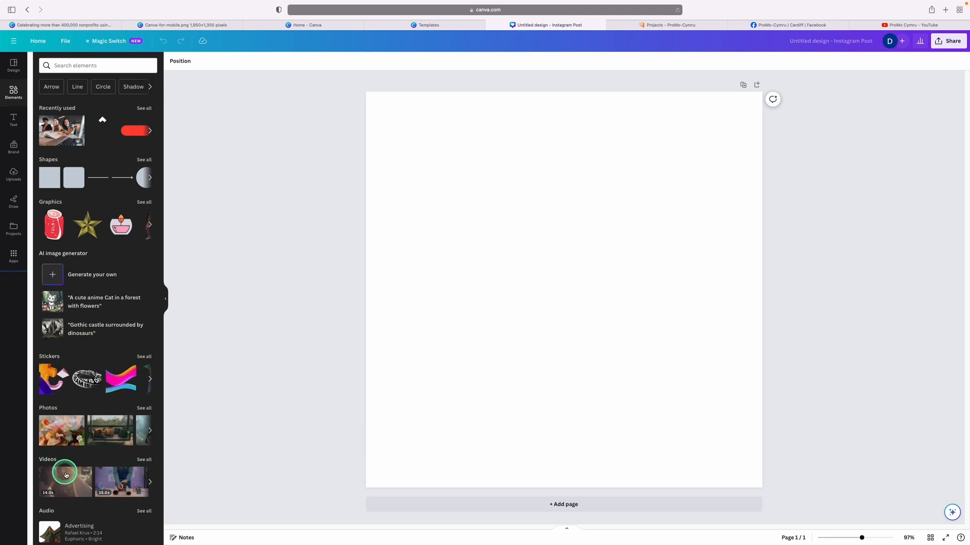
Try the drawing tools with a freehand red marker stroke and a blue pen stroke, and undo both strokes
left_click(13, 119)
left_click(22, 237)
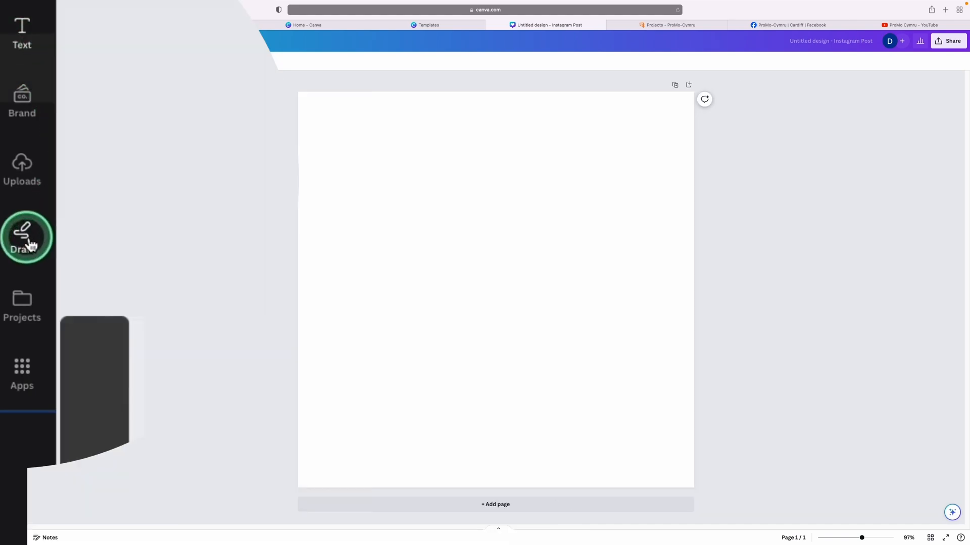
left_click(49, 264)
mouse_move(400, 227)
left_mouse_down()
mouse_move(429, 220)
mouse_move(454, 297)
left_mouse_up()
left_click(49, 248)
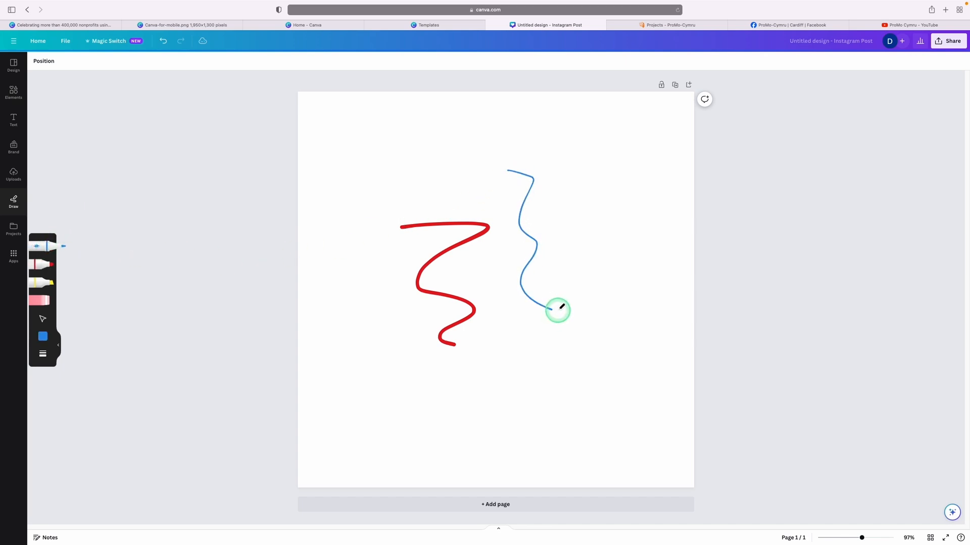
key("super+z")
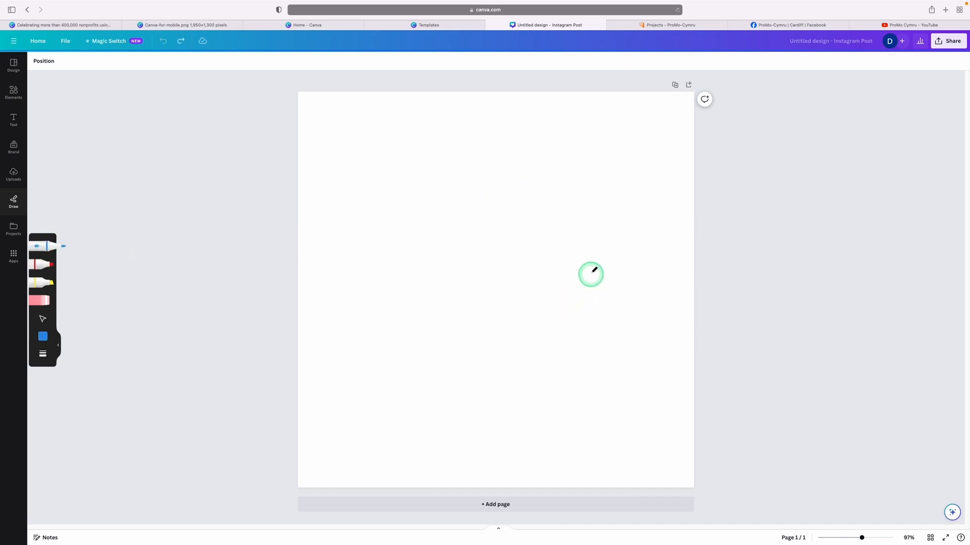
Browse the photo elements and search them for "youth work laptop"
left_click(14, 92)
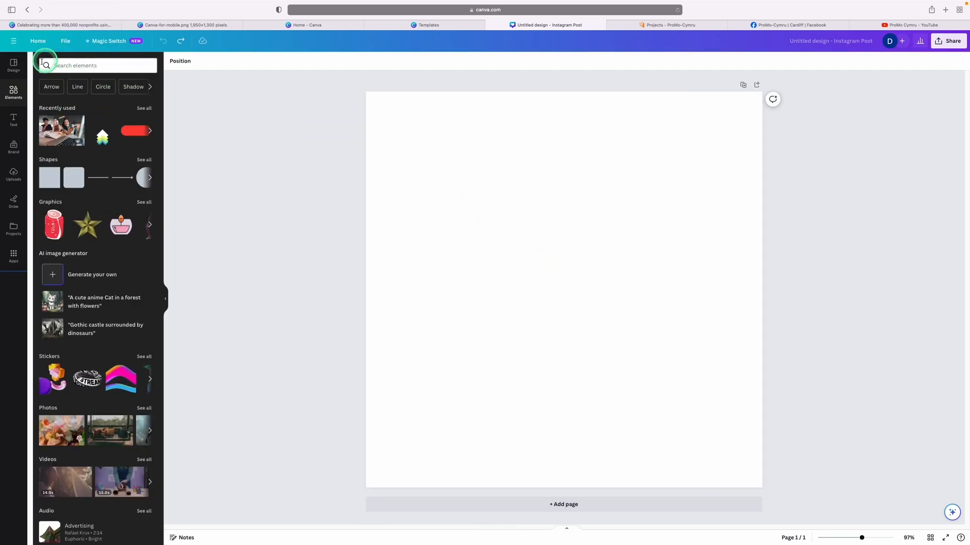
left_click(48, 408)
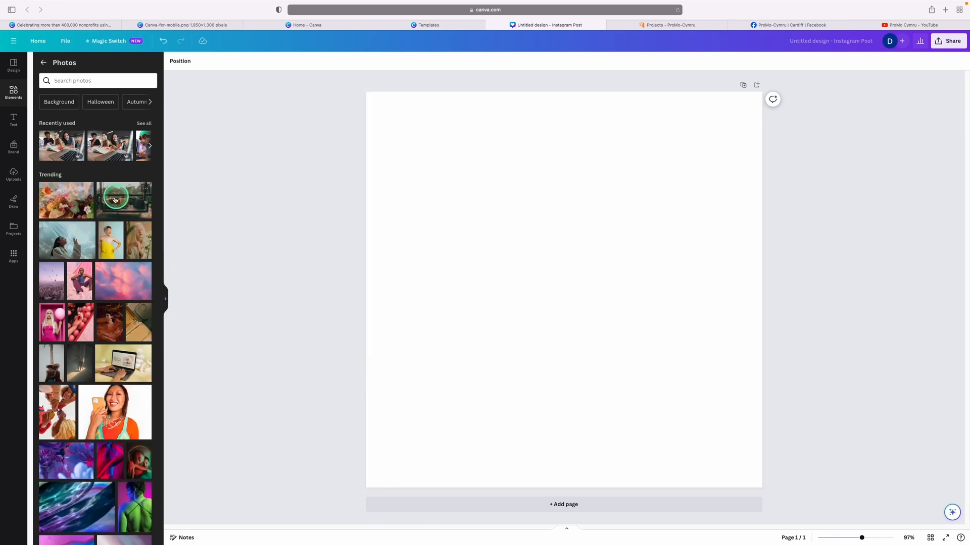
scroll(106, 262, "down", 5)
scroll(109, 284, "up", 5)
left_click(96, 80)
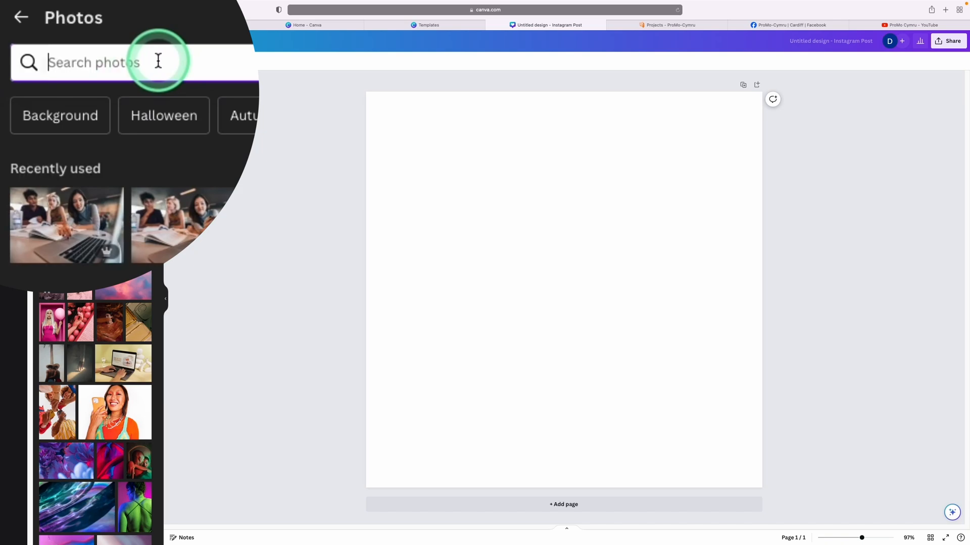
type("youth ")
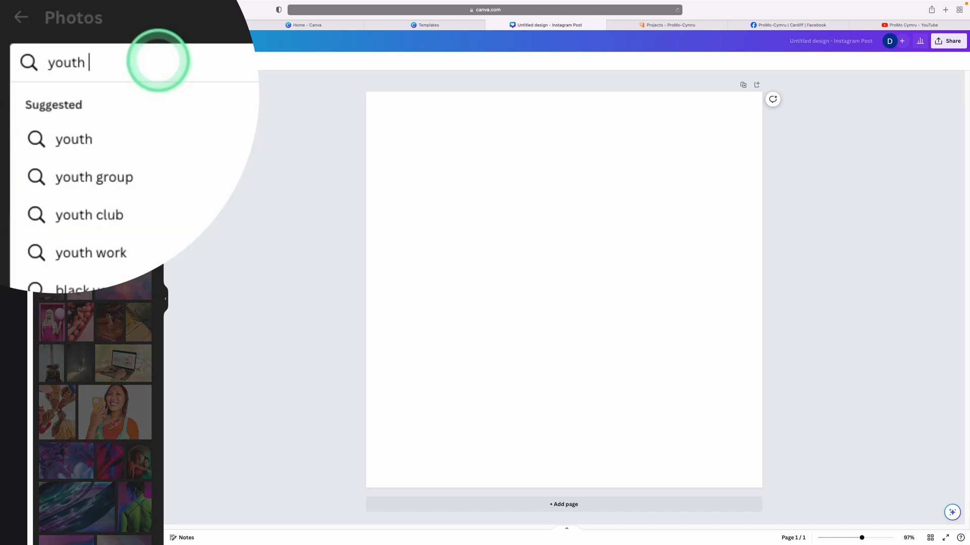
type("work ")
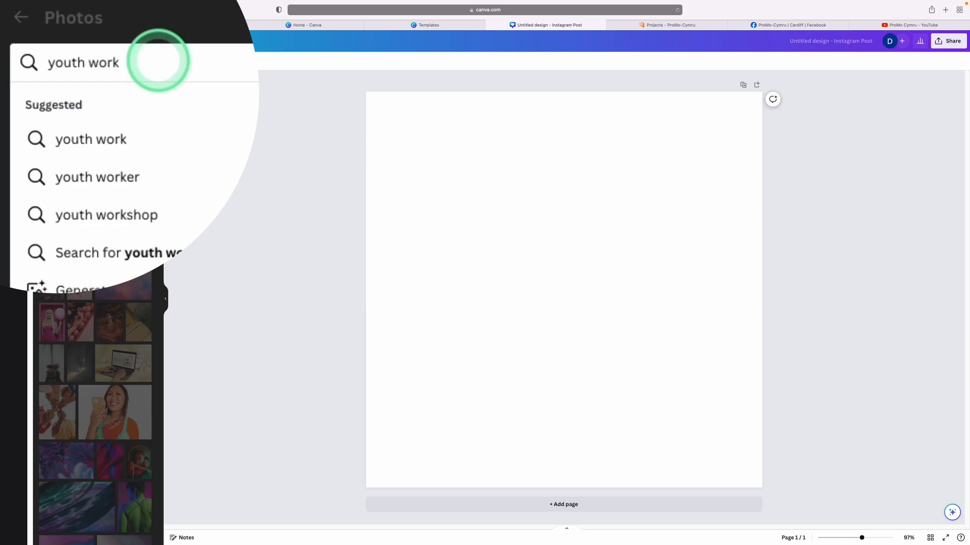
type("laptop")
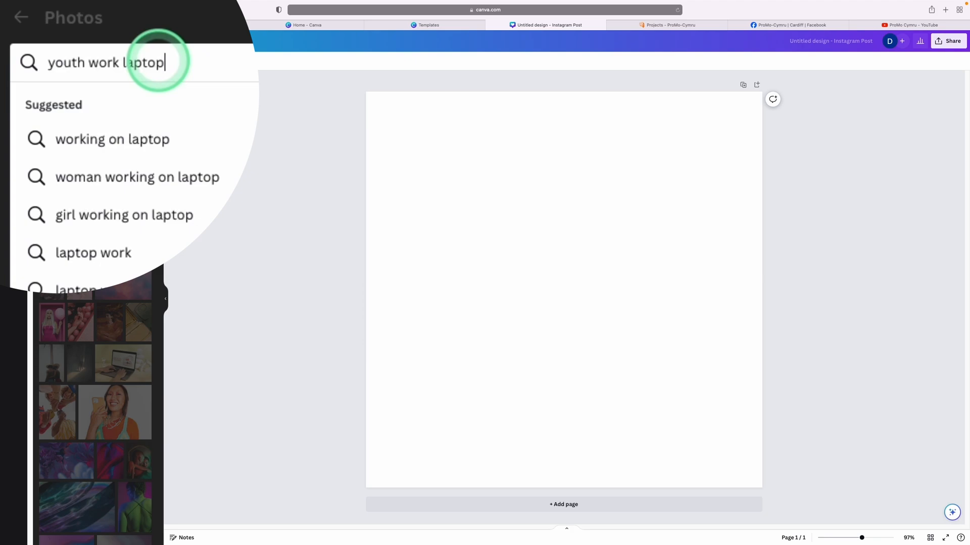
key("Return")
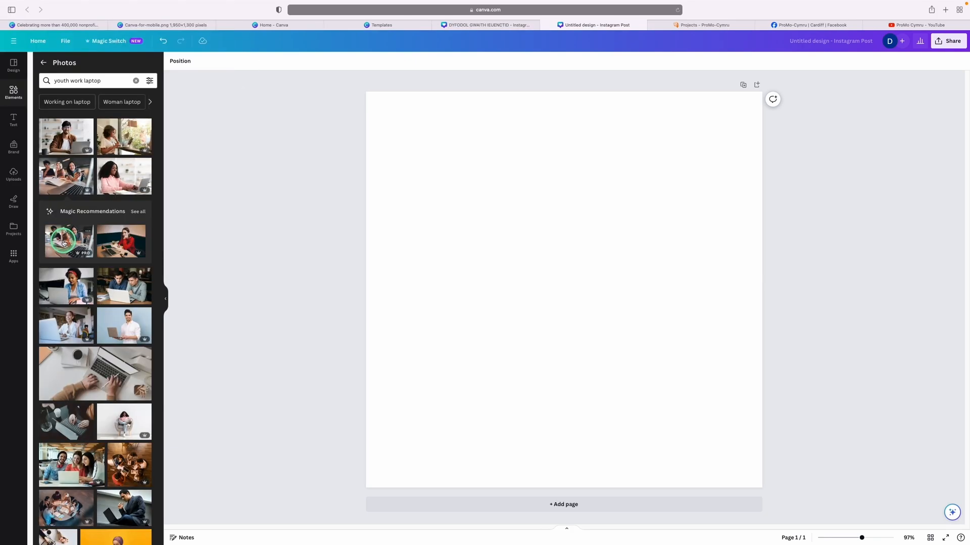
Place the recommended photo of three young people around a laptop near the middle of the blank page and select it
left_click(64, 242)
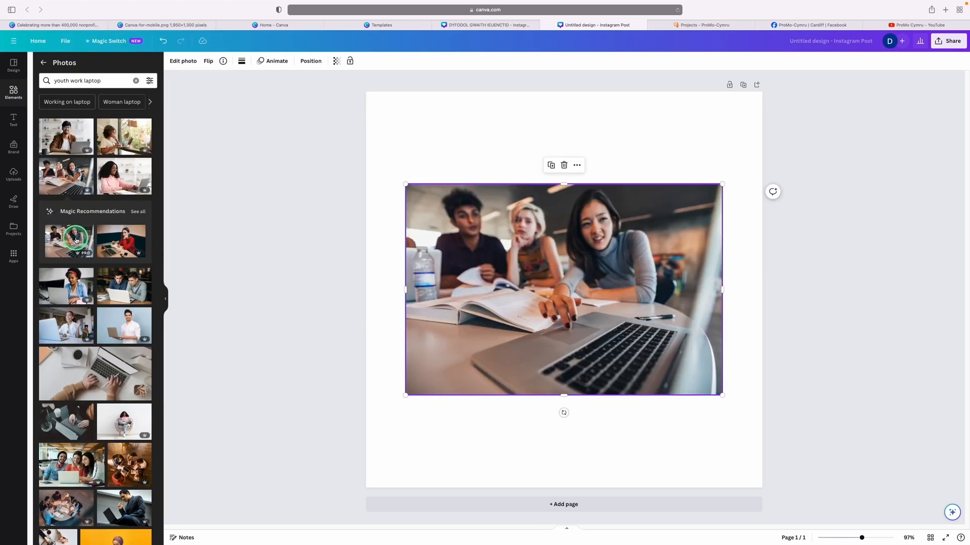
key("super+z")
left_click_drag(82, 239, 432, 217)
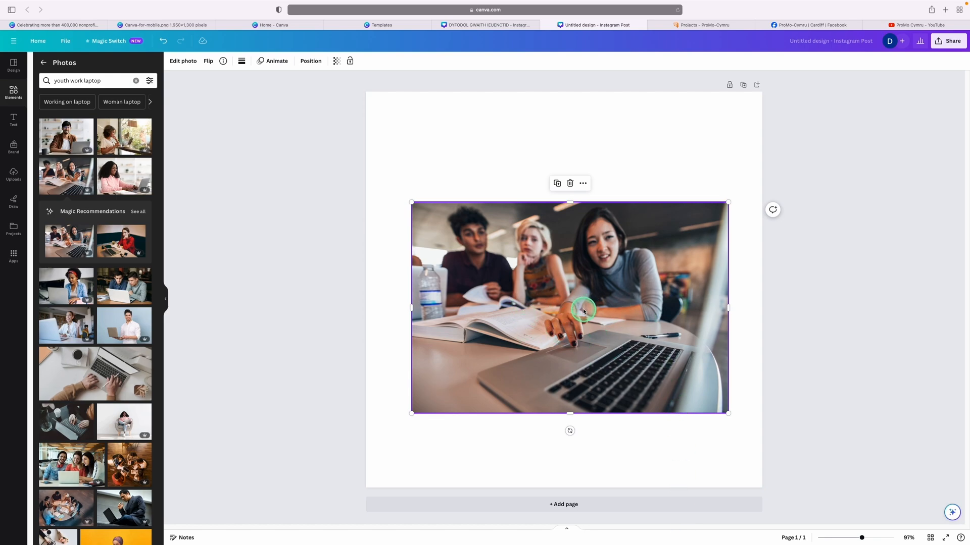
left_click(473, 132)
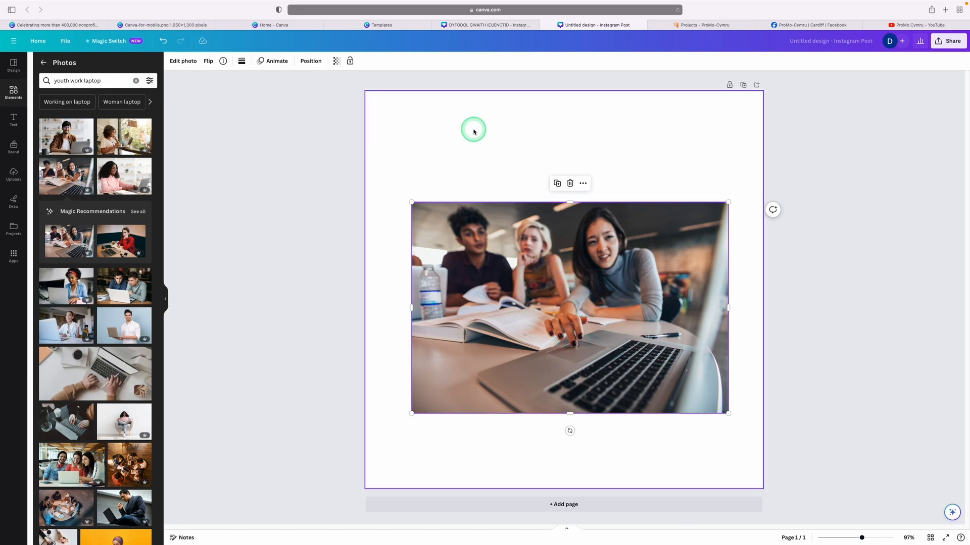
left_click(498, 275)
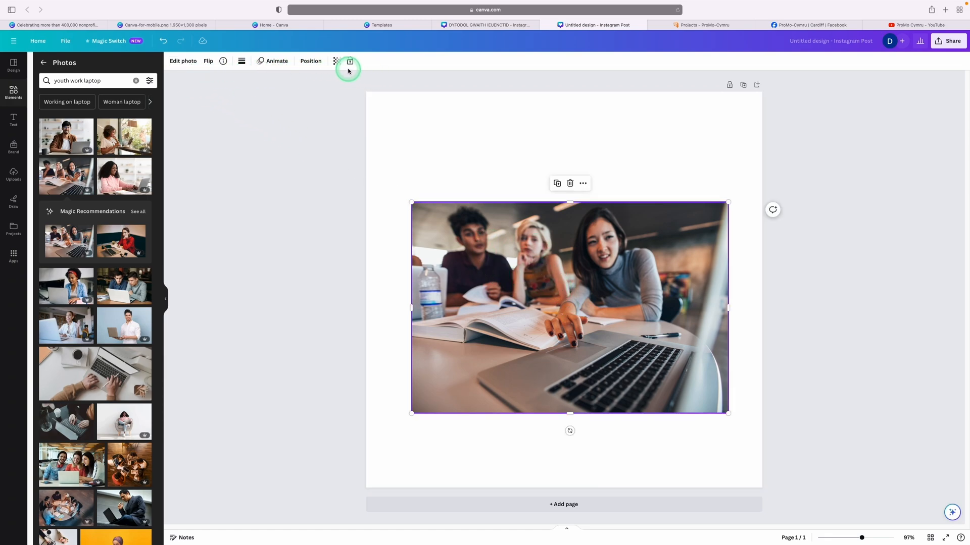
Apply the Peppermint duotone effect to the photo and set its highlights colour to about #6BC7CB
left_click(184, 62)
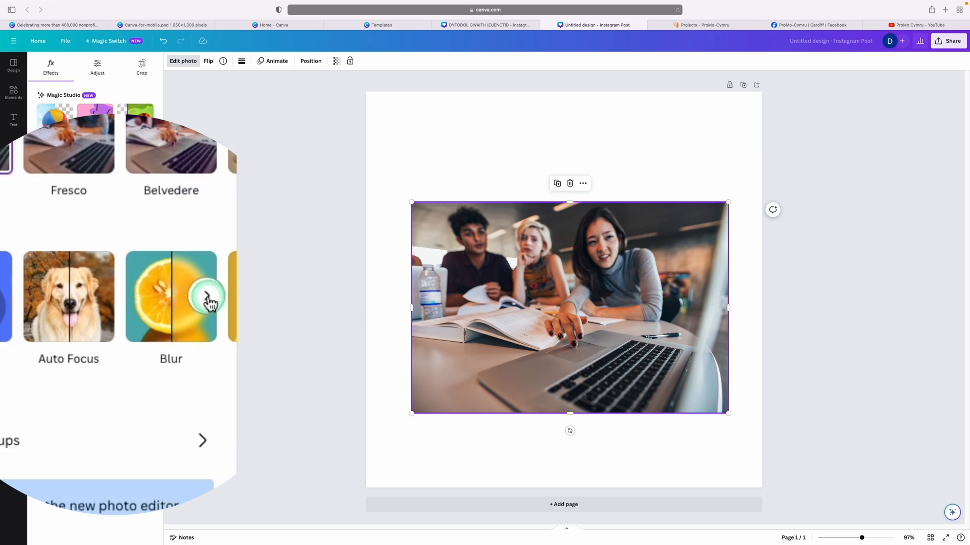
left_click(151, 308)
left_click(180, 320)
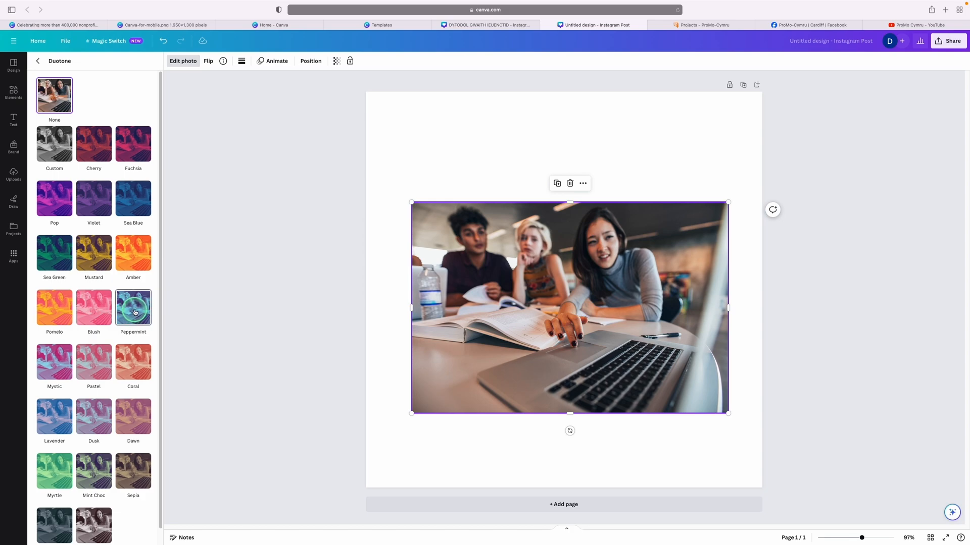
left_click(268, 298)
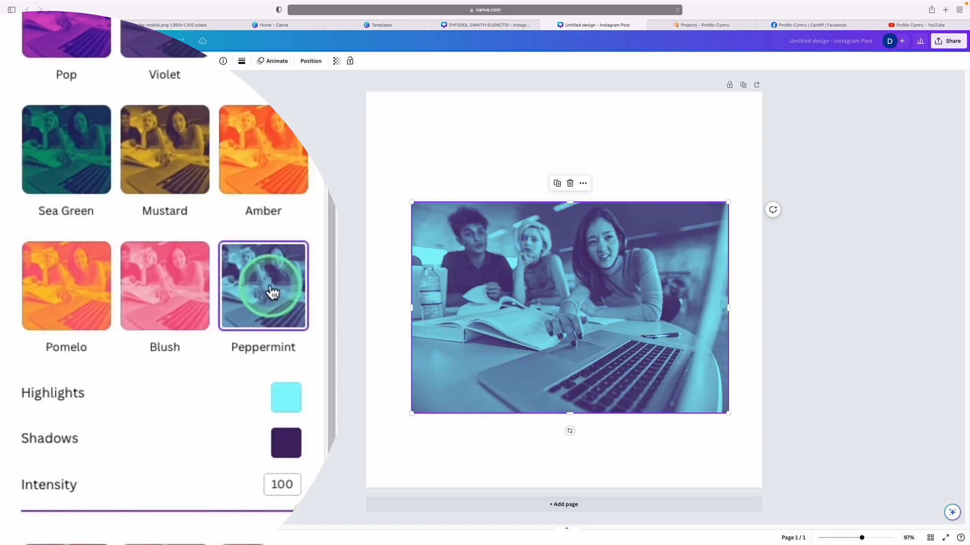
left_click(284, 397)
left_click_drag(223, 325, 230, 337)
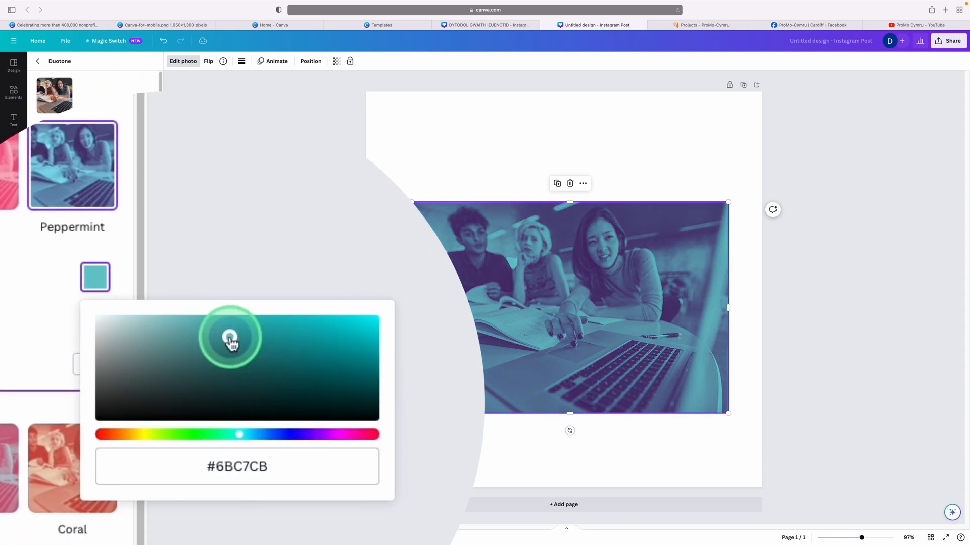
left_click(76, 89)
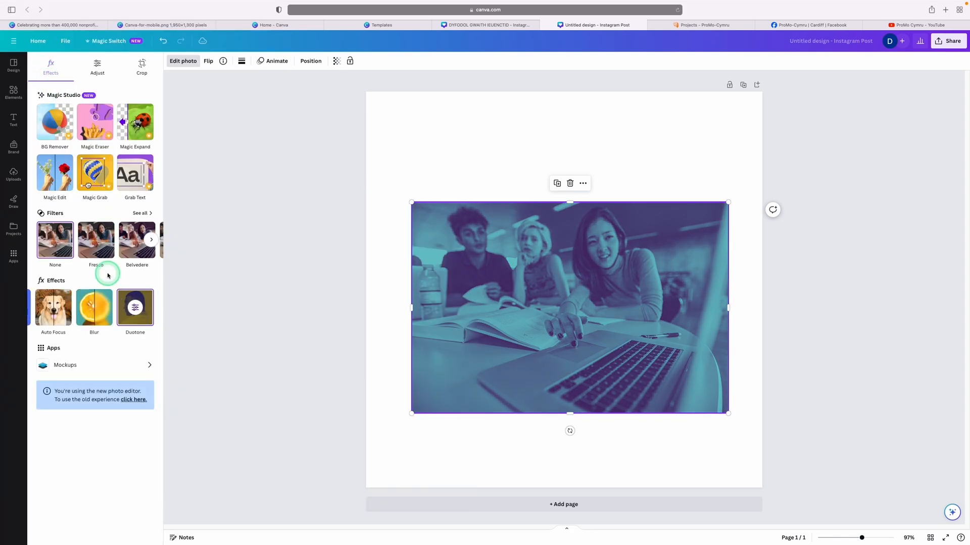
Add the Blur effect to the photo with an intensity of 30
left_click(170, 335)
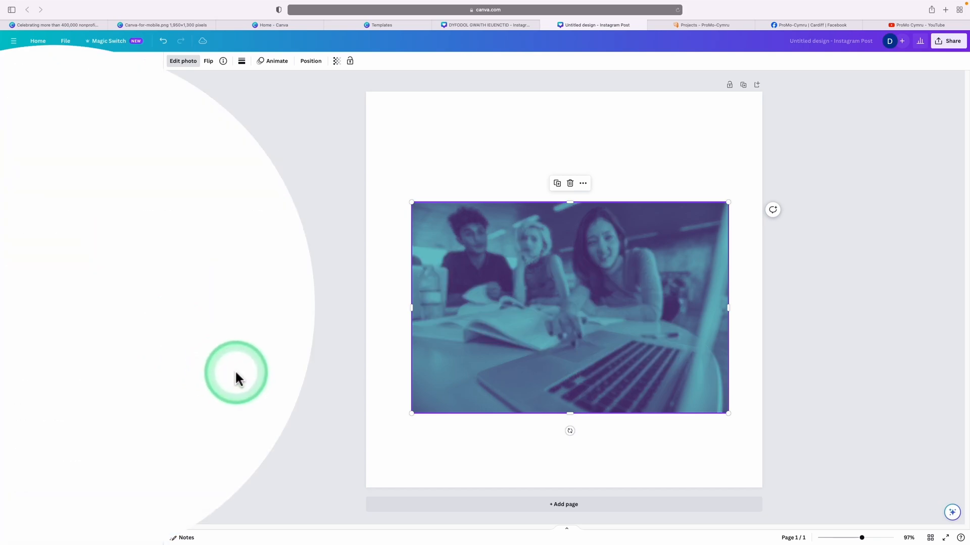
left_click_drag(67, 95, 68, 96)
left_click_drag(96, 146, 99, 147)
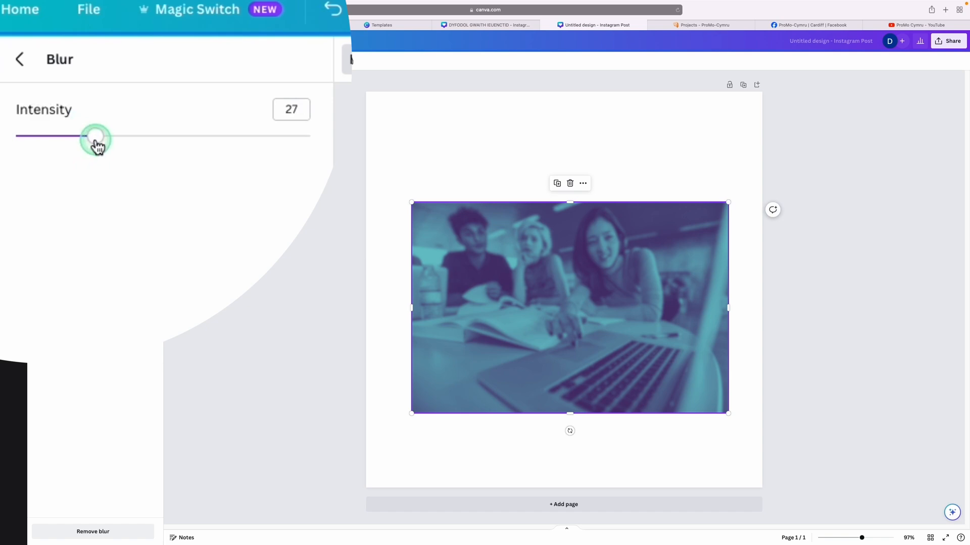
left_click_drag(292, 109, 278, 110)
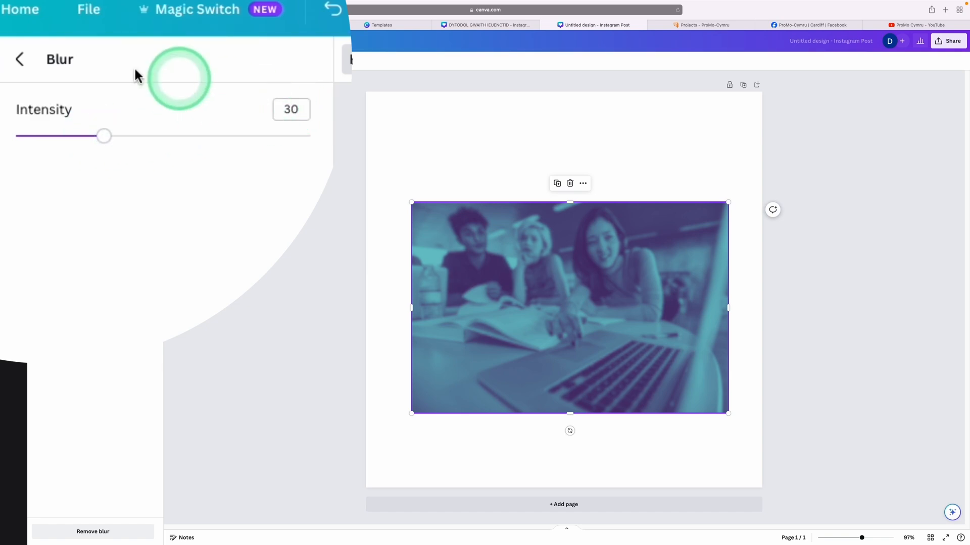
left_click(20, 59)
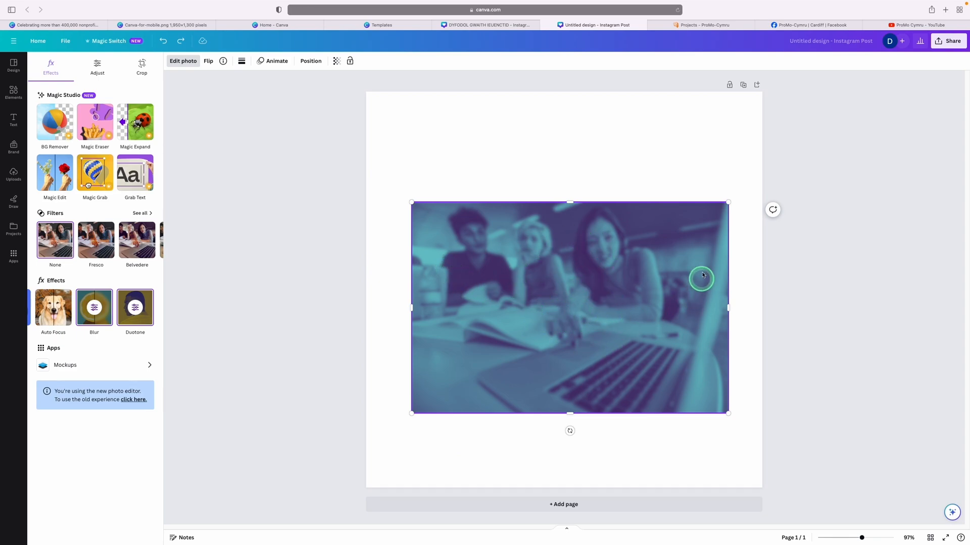
Enlarge and reposition the photo so it covers the whole page, and compare it with the DYFODOL GWAITH IEUENCTID design
left_click_drag(729, 203, 896, 90)
left_click_drag(412, 415, 280, 481)
left_click_drag(565, 351, 562, 355)
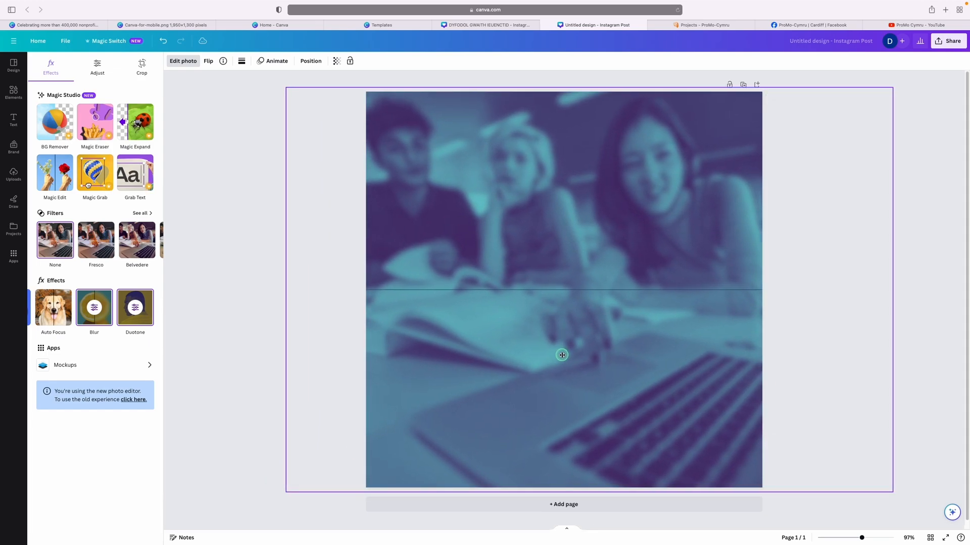
left_click(472, 25)
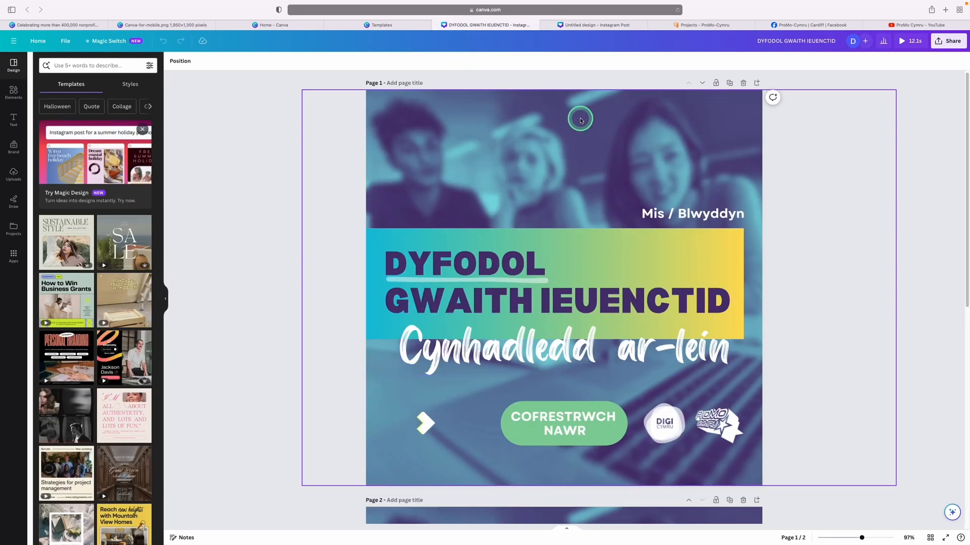
left_click(588, 26)
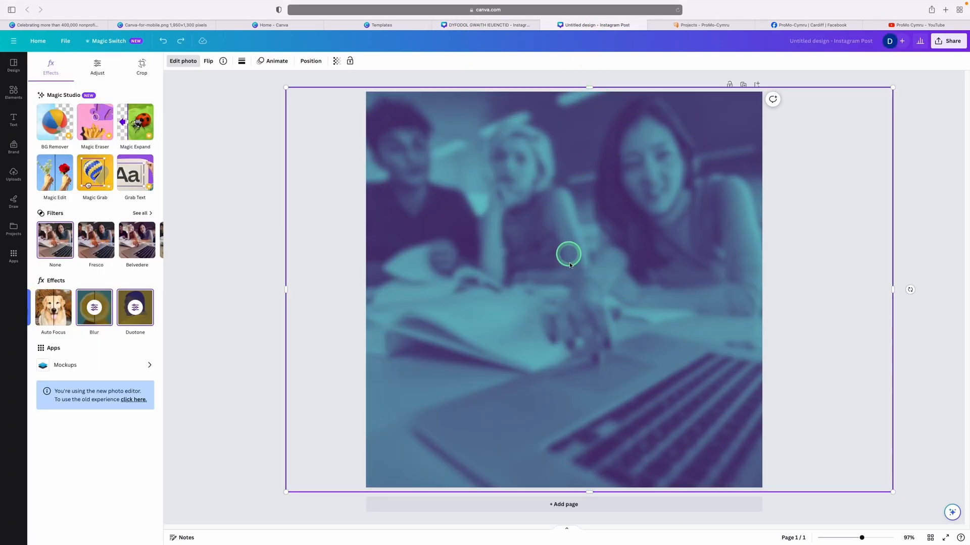
Copy the title text "DYFODOL GWAITH IEUENCTID" from page 1 of the existing design
left_click(487, 26)
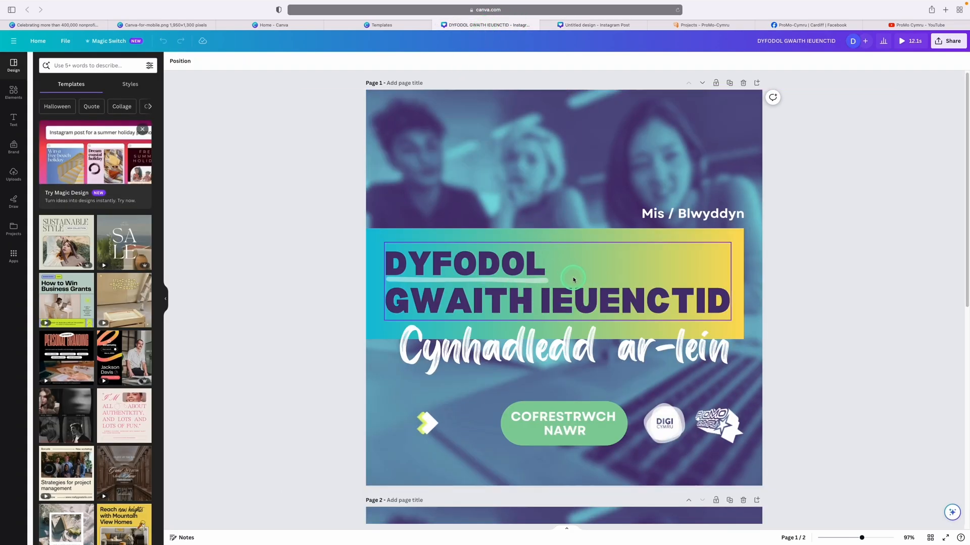
left_click(666, 293)
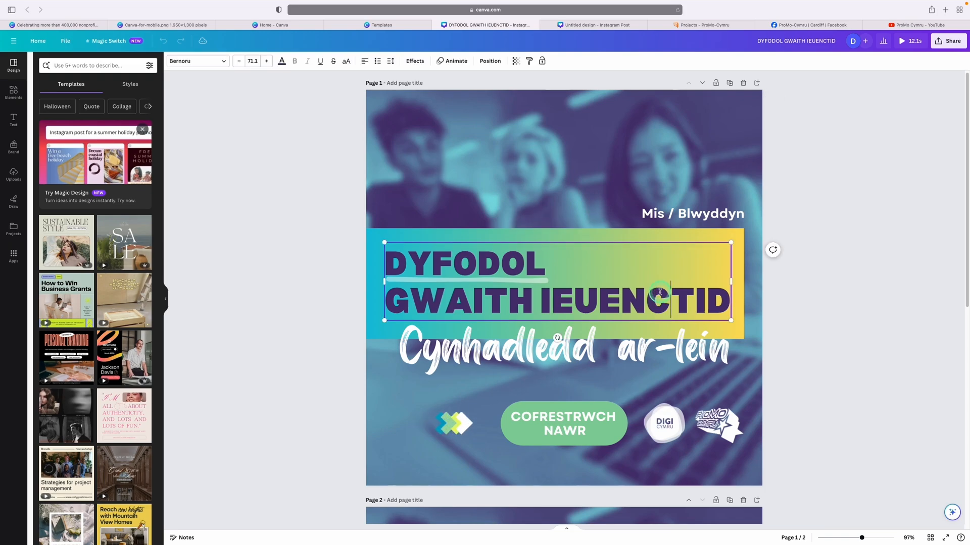
left_click_drag(726, 301, 386, 268)
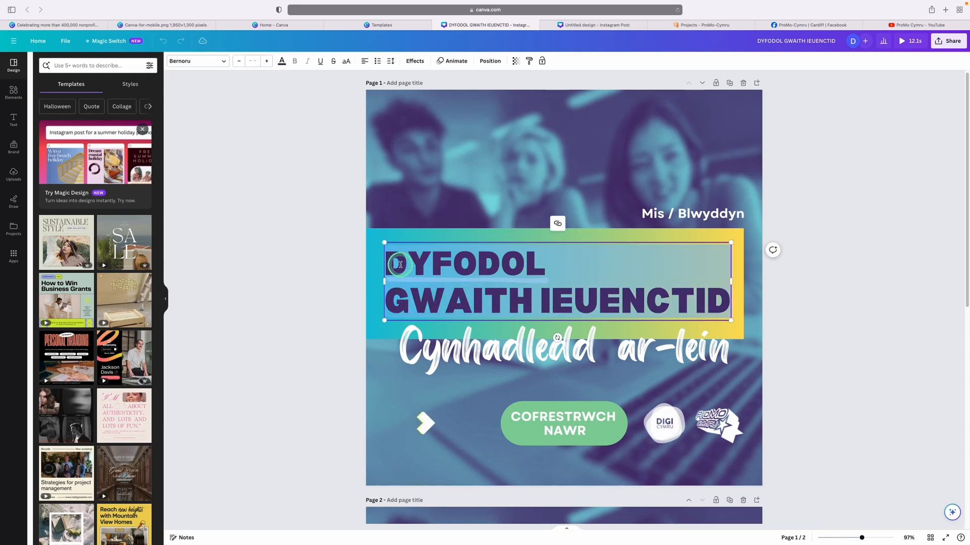
right_click(397, 256)
left_click(424, 304)
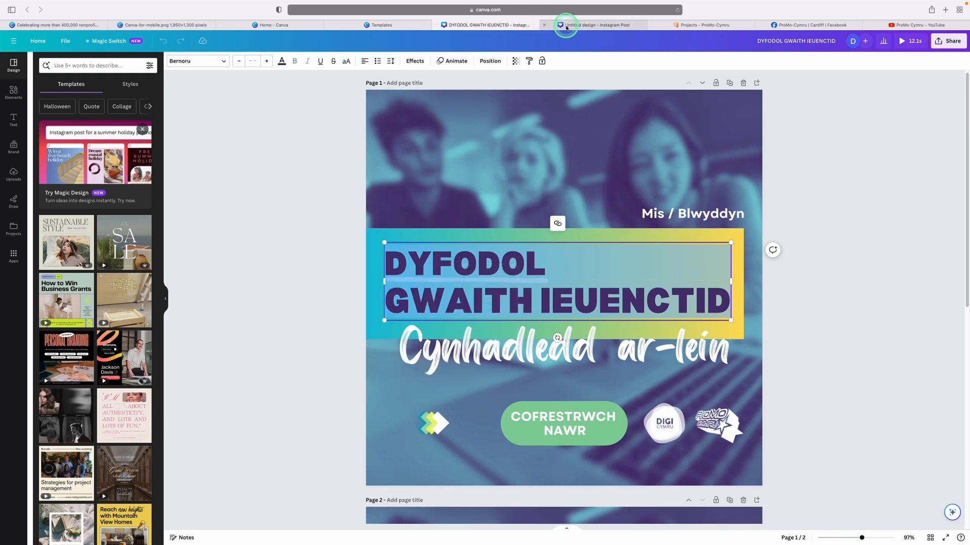
Add a text box to the untitled Instagram post and replace its placeholder with the copied title DYFODOL GWAITH IEUENCTID
left_click(571, 26)
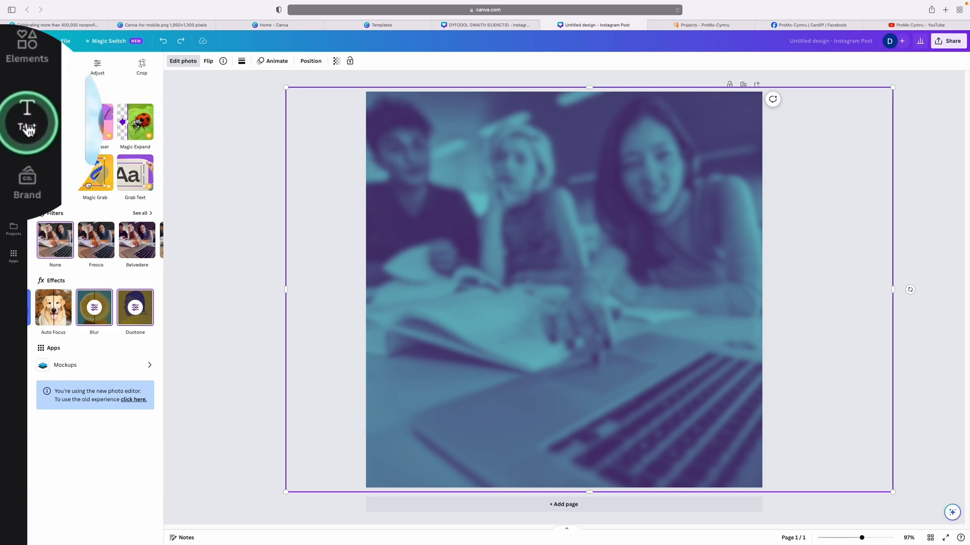
left_click(35, 133)
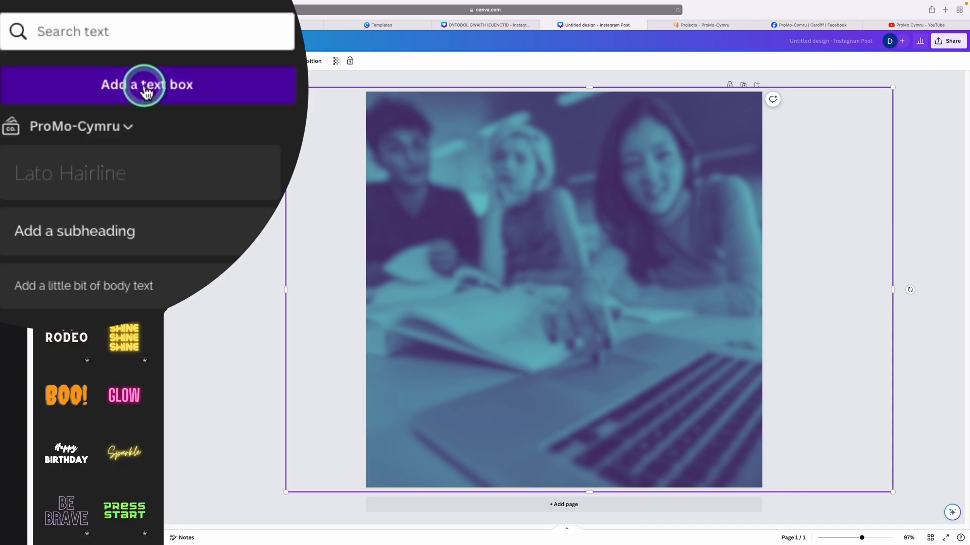
left_click(99, 87)
left_click_drag(535, 286, 389, 212)
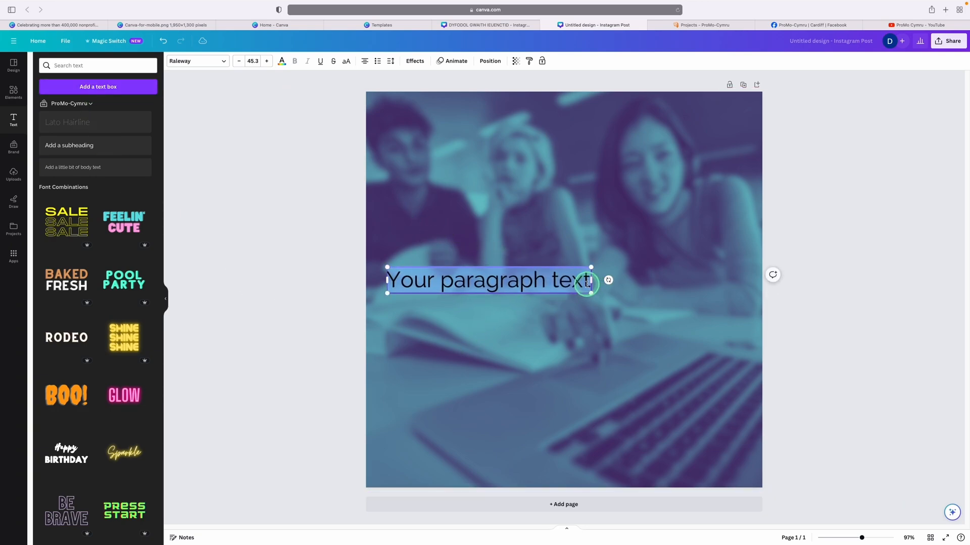
right_click(564, 280)
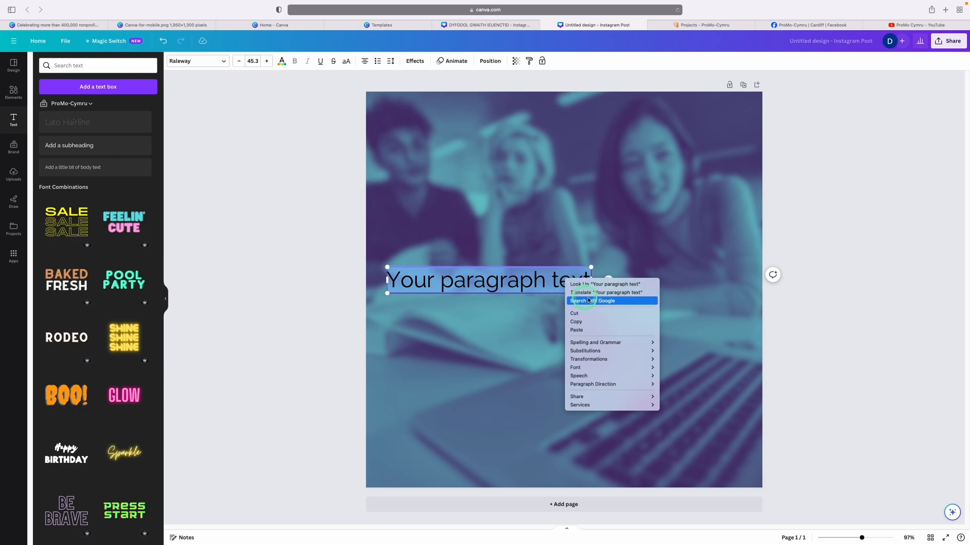
left_click(594, 333)
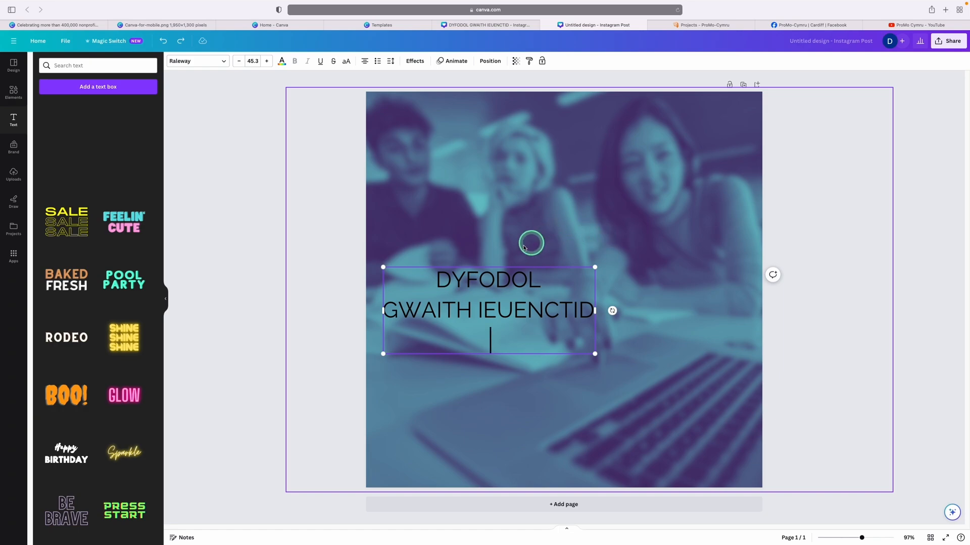
Delete the empty last line of the title and move its text box nearer the page's horizontal centre
key("BackSpace")
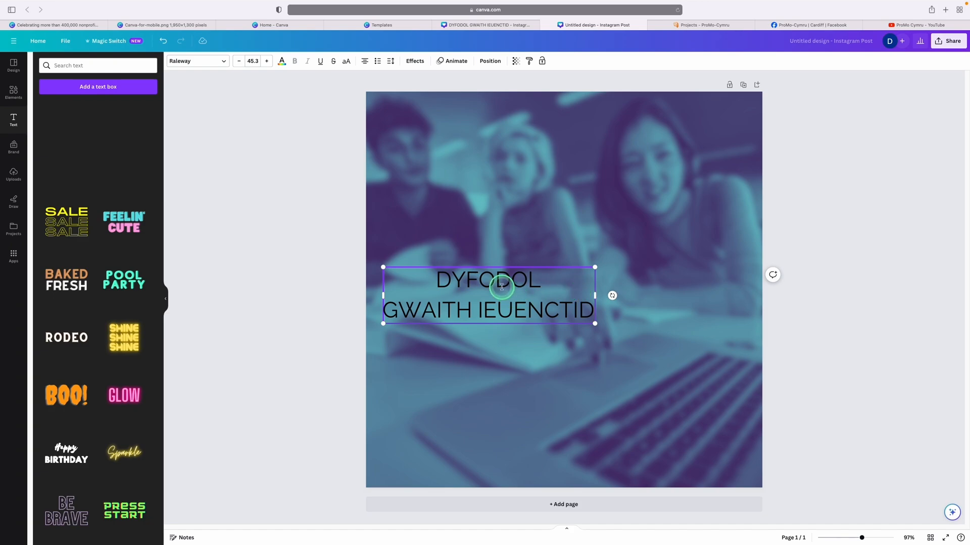
left_click_drag(455, 278, 521, 273)
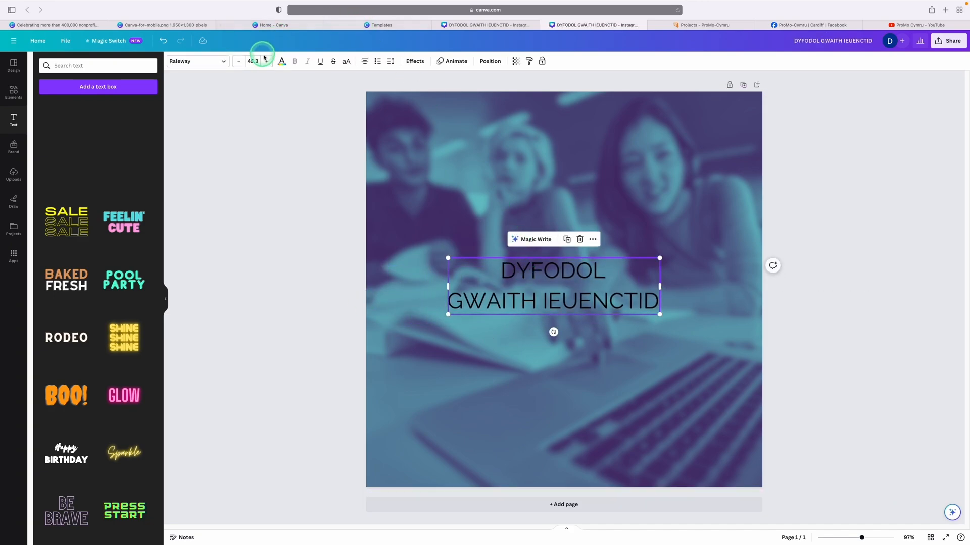
Left-align the two lines of the title text
left_click(364, 61)
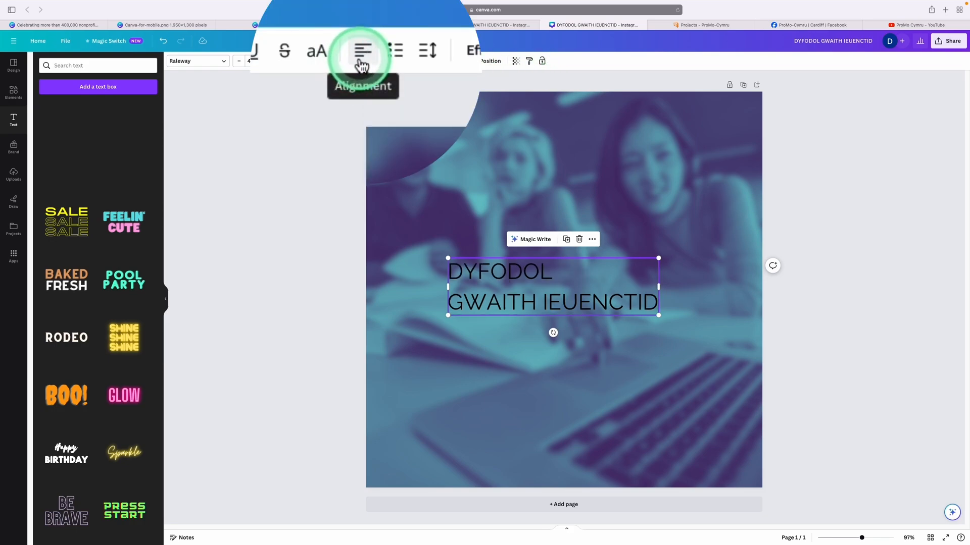
left_click(364, 62)
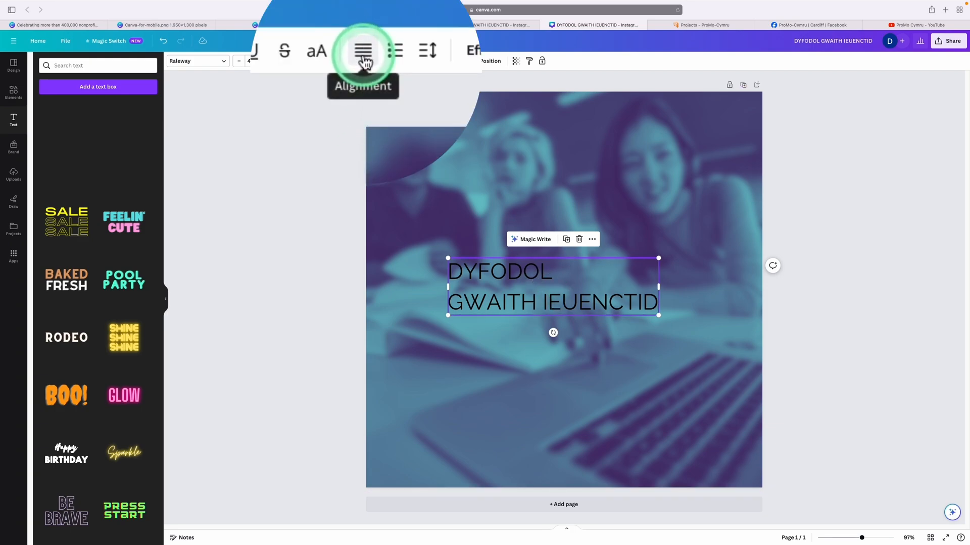
left_click(365, 61)
left_click(364, 62)
left_click(365, 62)
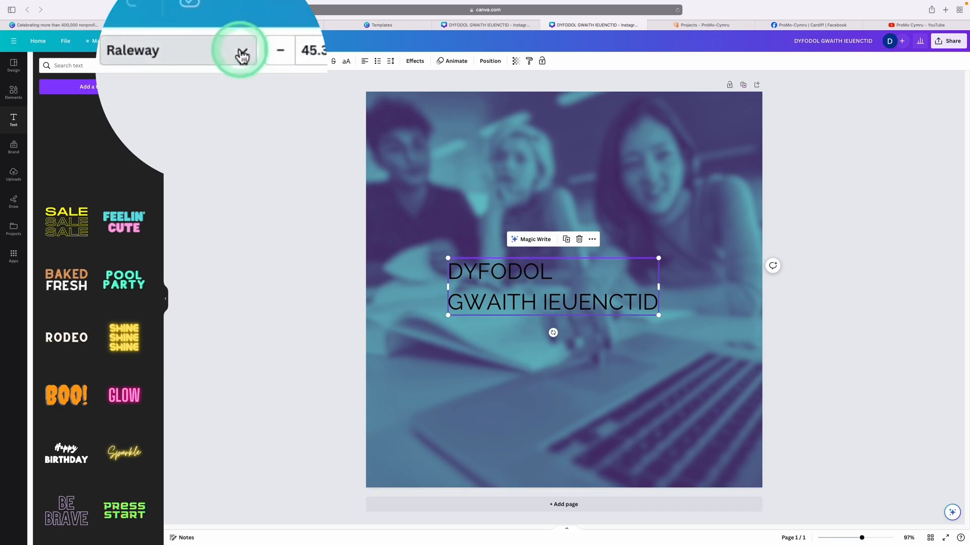
Set the title's font to Bernoru, chosen from the Headings font category
left_click(221, 60)
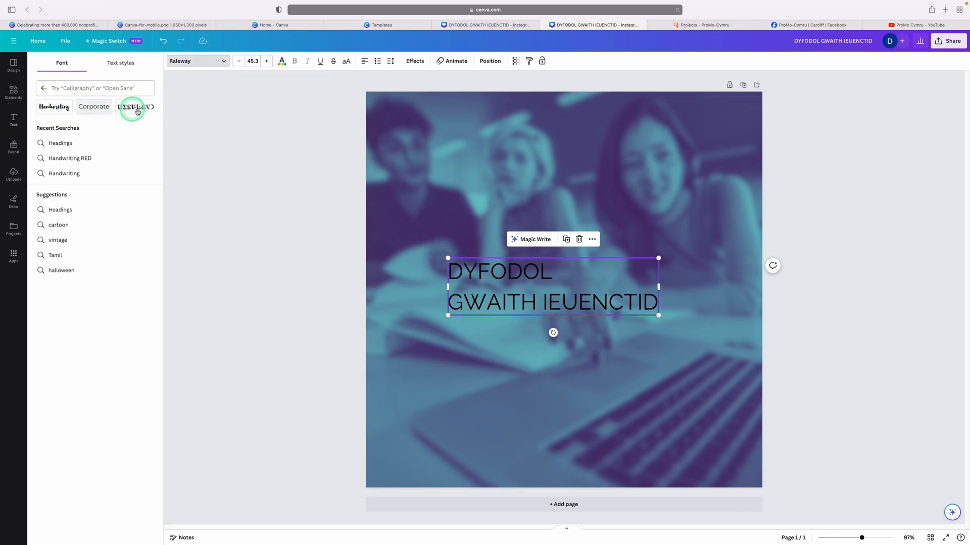
left_click(153, 106)
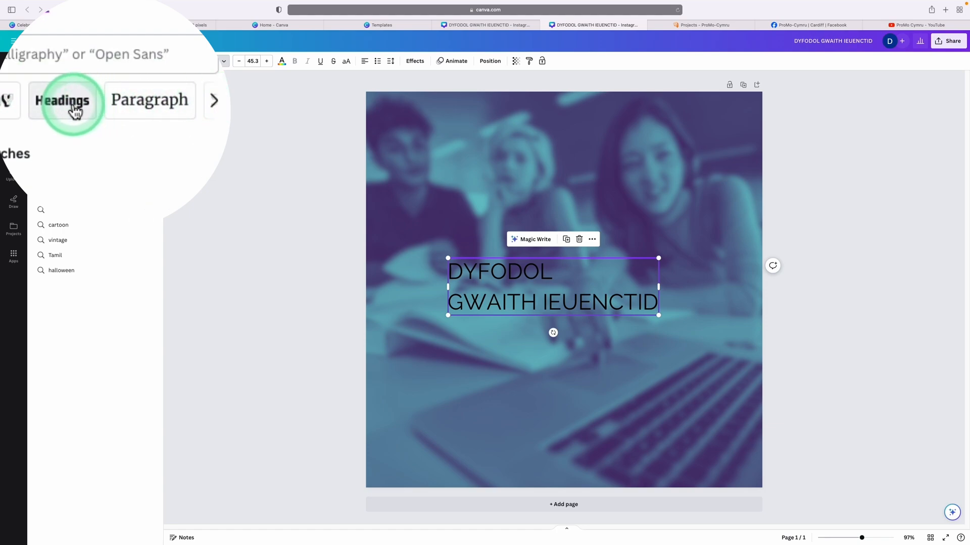
left_click(82, 111)
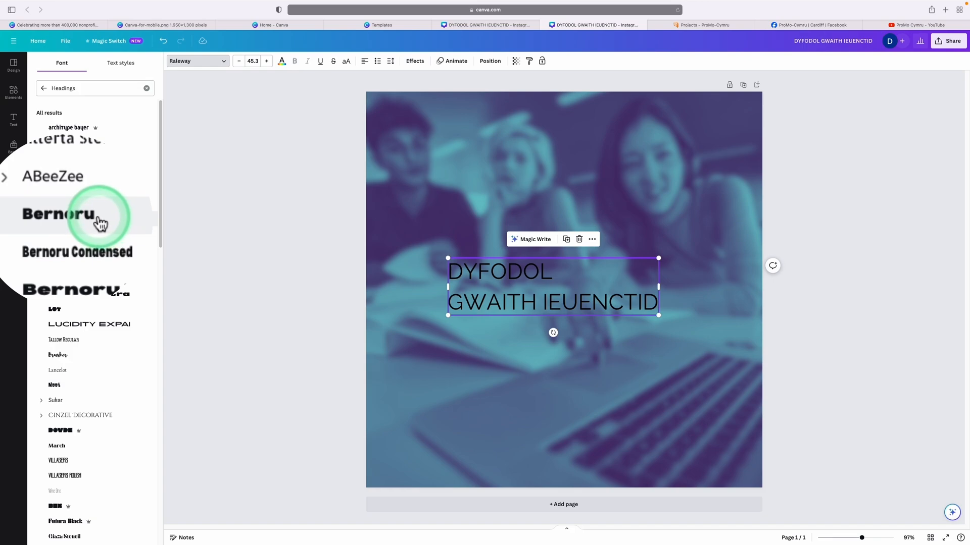
left_click(79, 221)
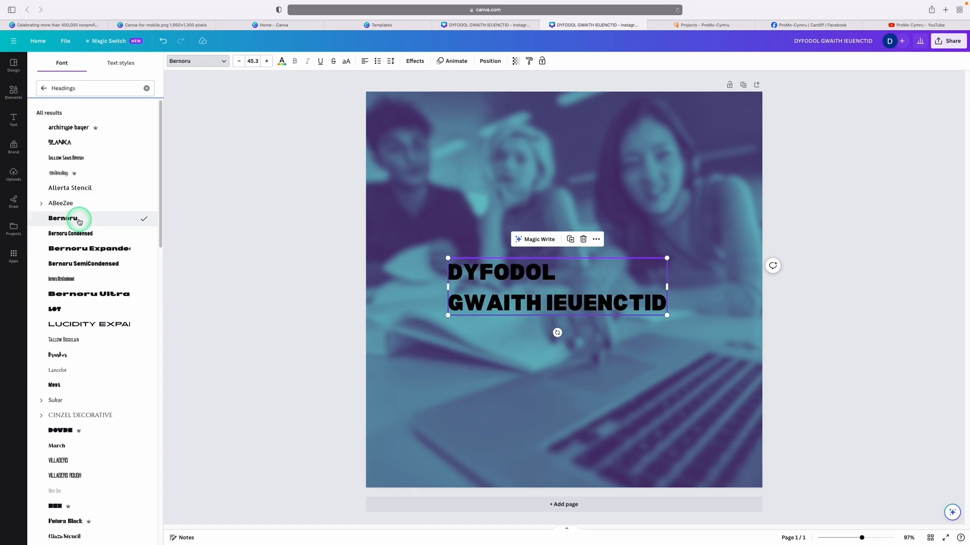
Enlarge the title to a font size of about 56.3 and centre its text box on the page
left_click_drag(668, 317, 717, 339)
left_click(269, 64)
left_click(238, 65)
left_click(267, 65)
left_click(238, 65)
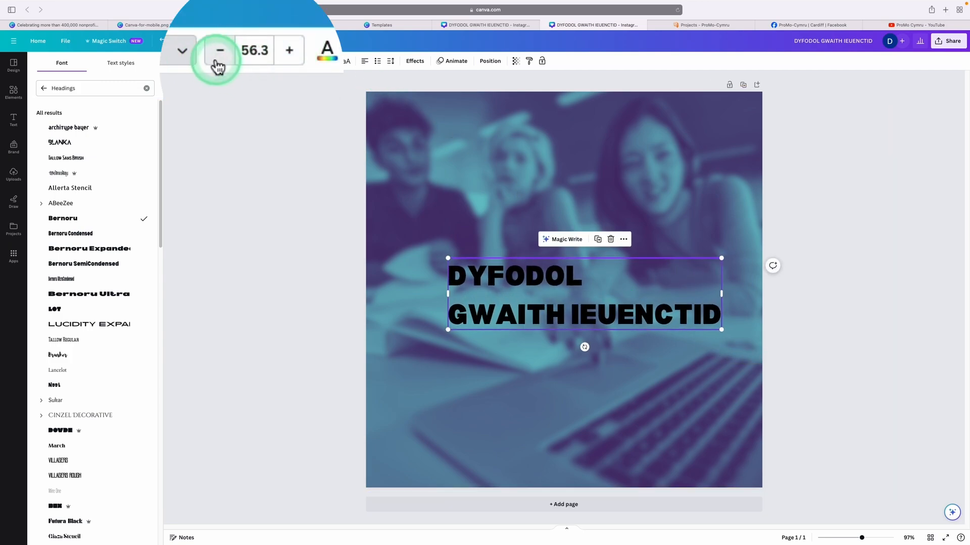
left_click(558, 273)
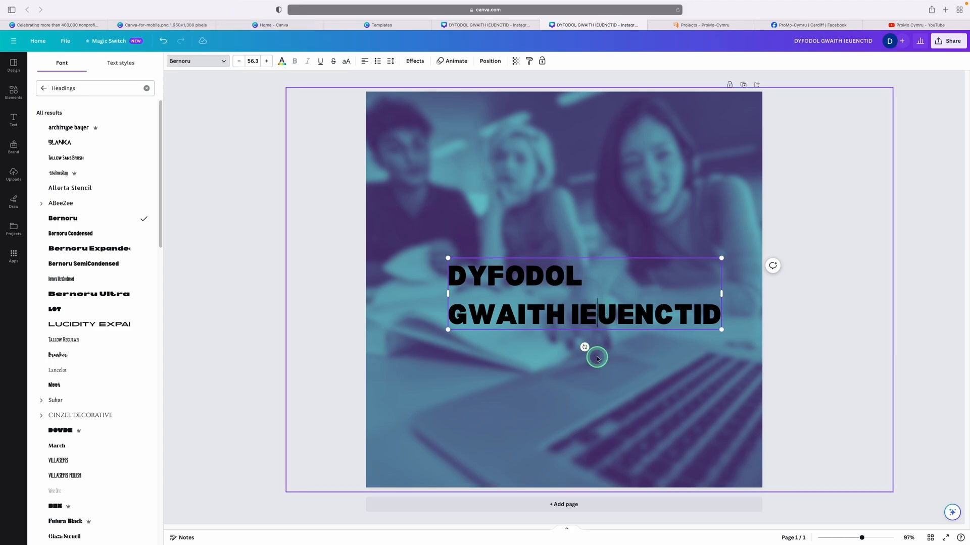
left_click(596, 357)
left_click_drag(602, 318, 569, 314)
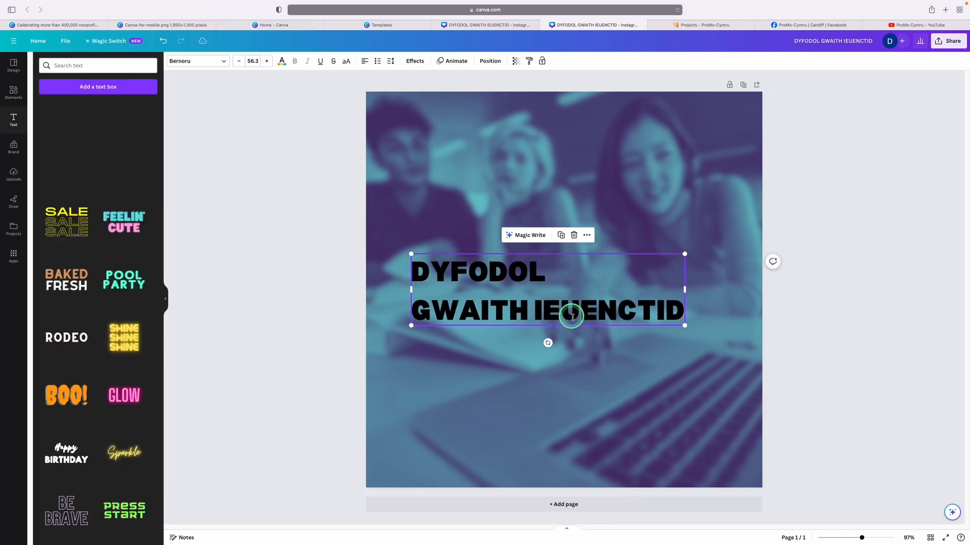
Tighten the title's line spacing and enlarge the text to a font size of about 60.8
left_click(391, 61)
left_click_drag(438, 171, 407, 178)
left_click_drag(684, 254, 707, 243)
left_click(822, 223)
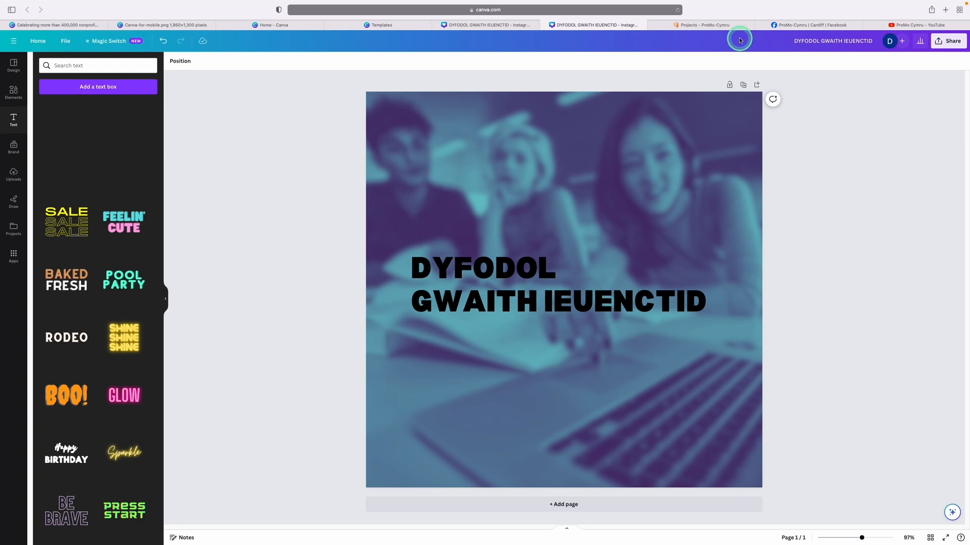
Check the gradient banner in the existing design, and add a square shape behind the title in the new post
left_click(497, 22)
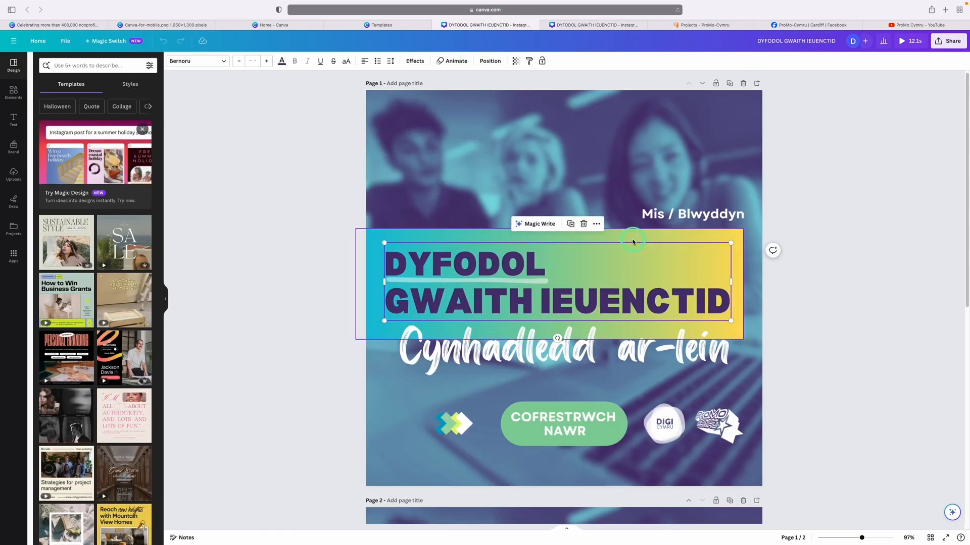
left_click(650, 237)
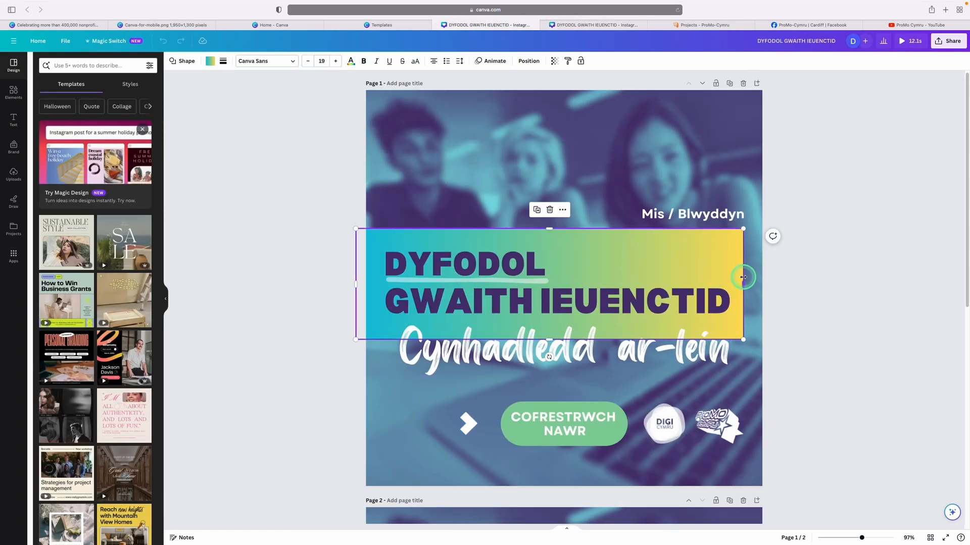
left_click(566, 26)
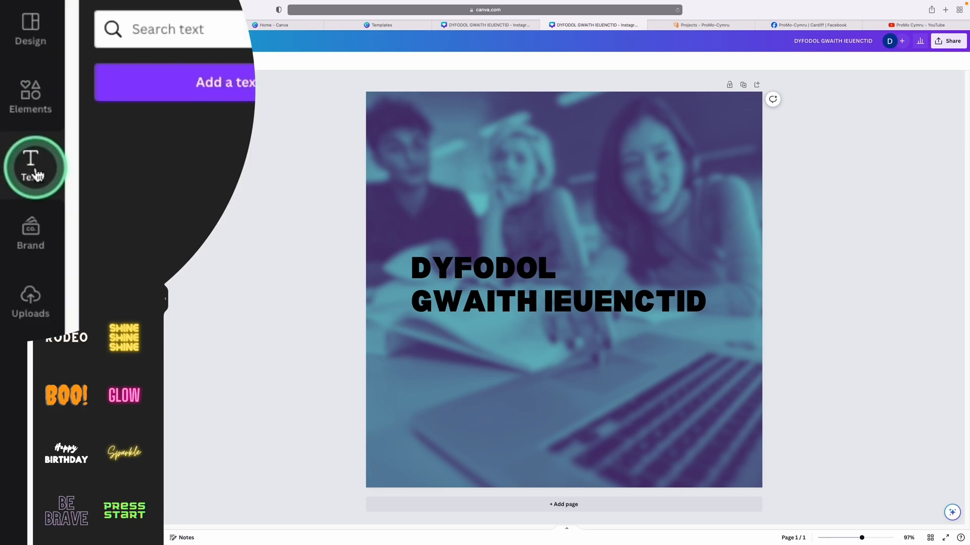
left_click(34, 112)
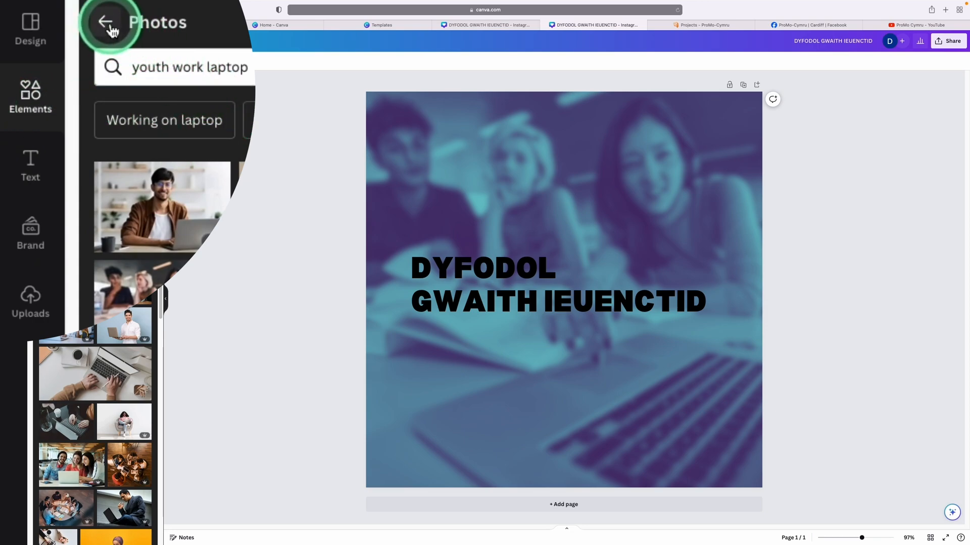
left_click(46, 65)
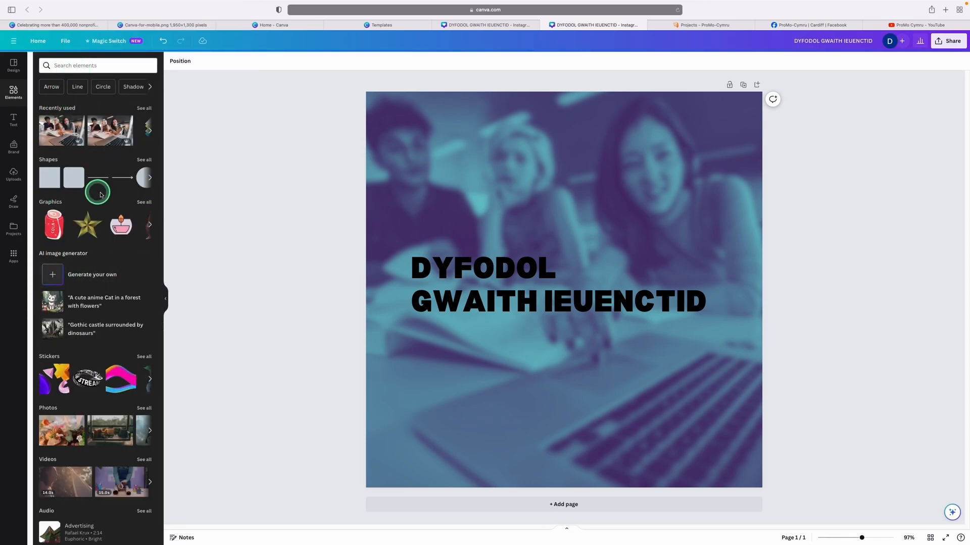
left_click(46, 183)
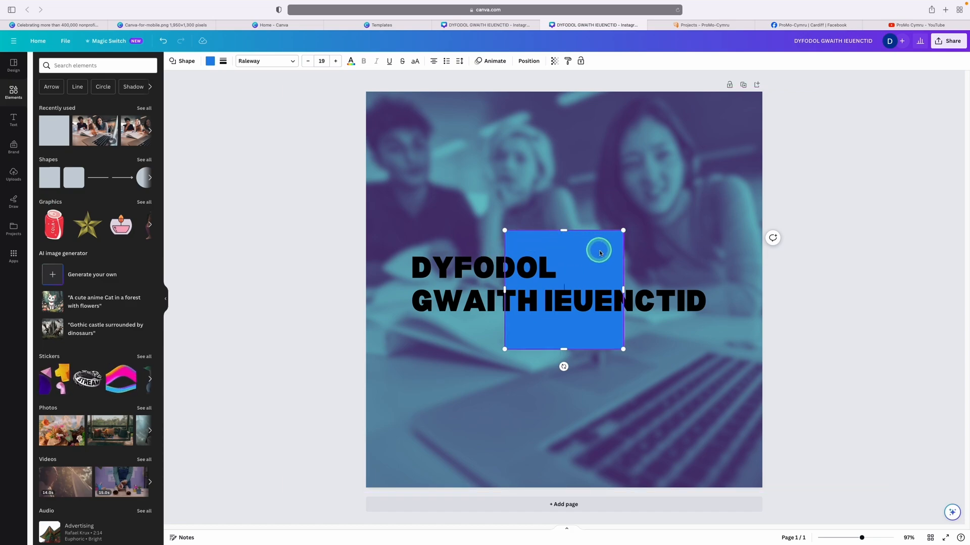
left_click_drag(602, 254, 586, 238)
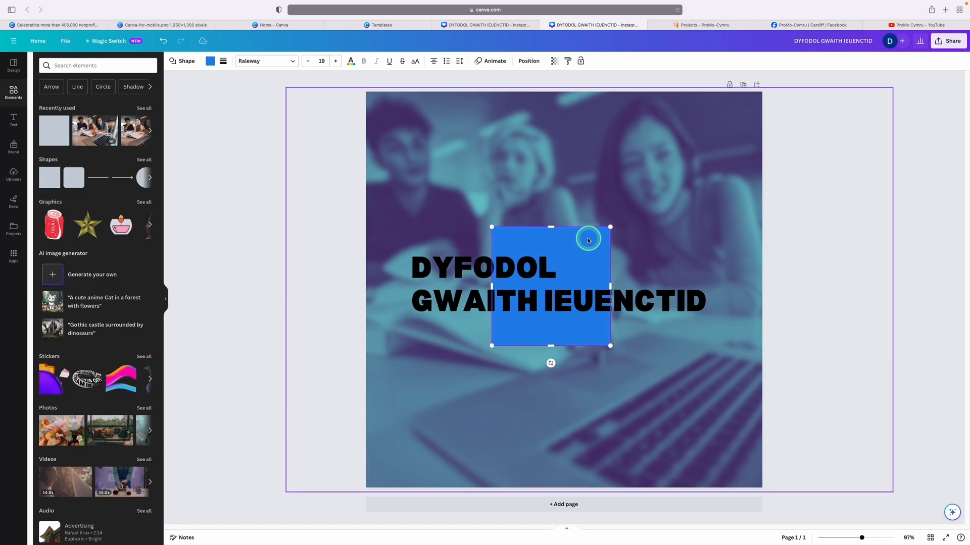
Fill the square behind the title with the default blue-to-yellow gradient
left_click(210, 61)
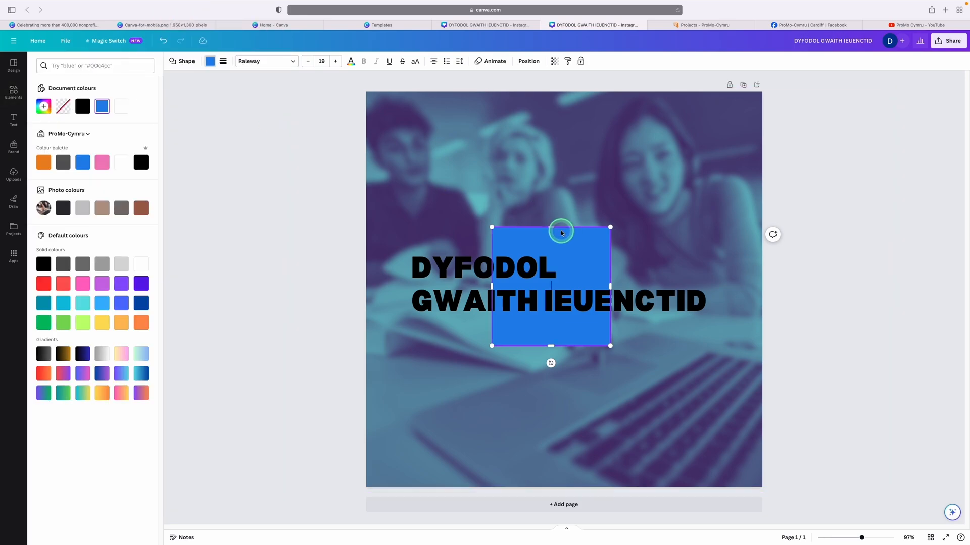
left_click_drag(567, 235, 569, 239)
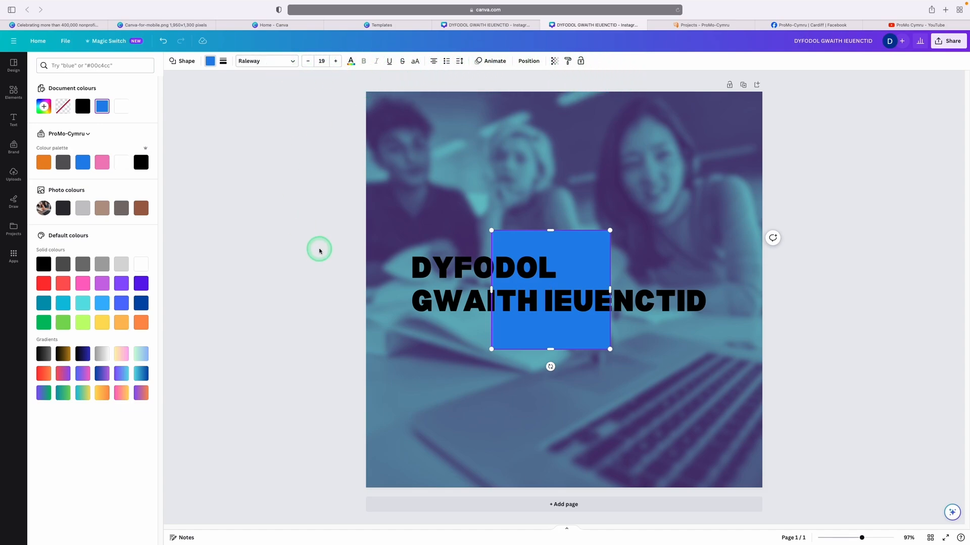
left_click(107, 326)
left_click(115, 324)
left_click(79, 326)
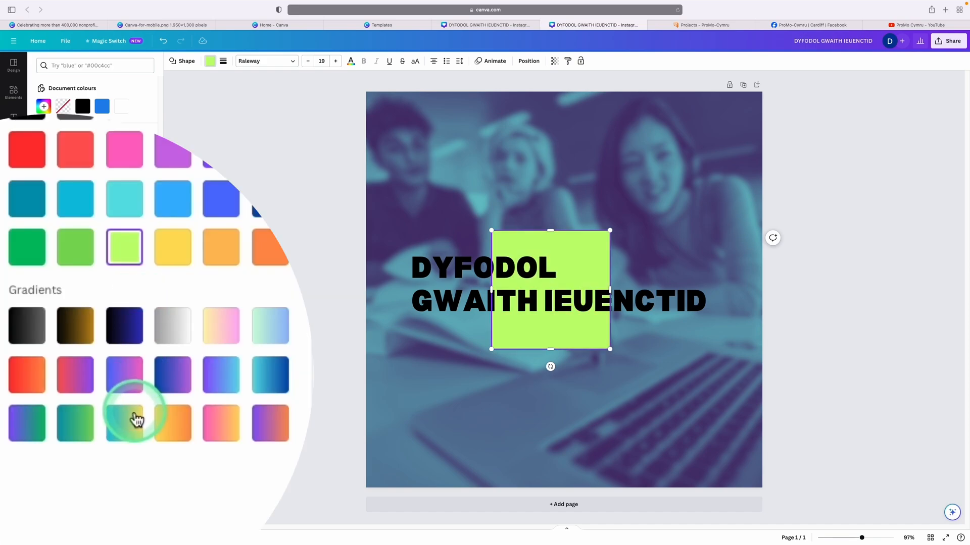
left_click(83, 394)
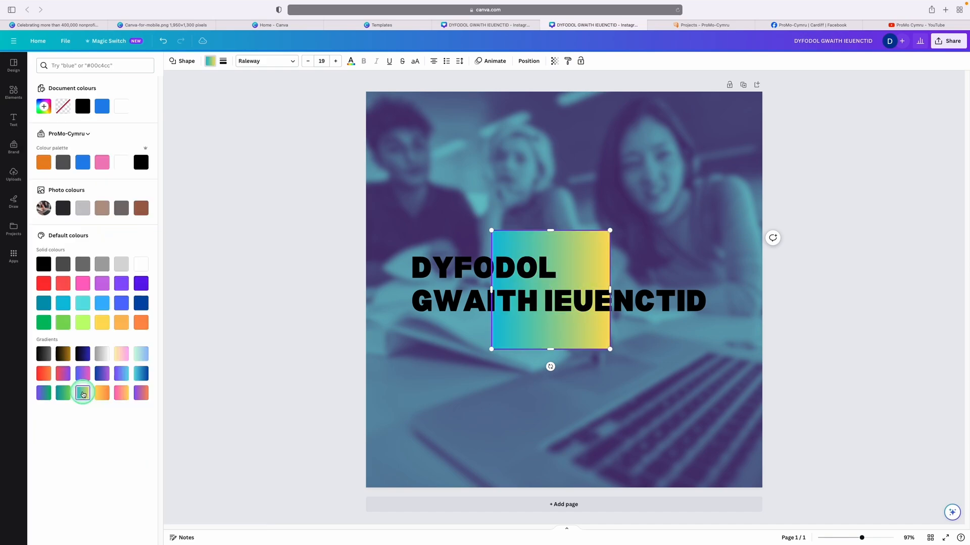
Stretch the gradient square into a wide banner behind the title, extending past the page's left edge and ending just short of the right
left_click_drag(567, 245, 576, 223)
left_click_drag(576, 286, 722, 284)
left_click_drag(440, 285, 343, 284)
left_click_drag(534, 226, 534, 243)
left_click_drag(536, 347, 543, 338)
left_click_drag(724, 291, 735, 291)
left_click(594, 291)
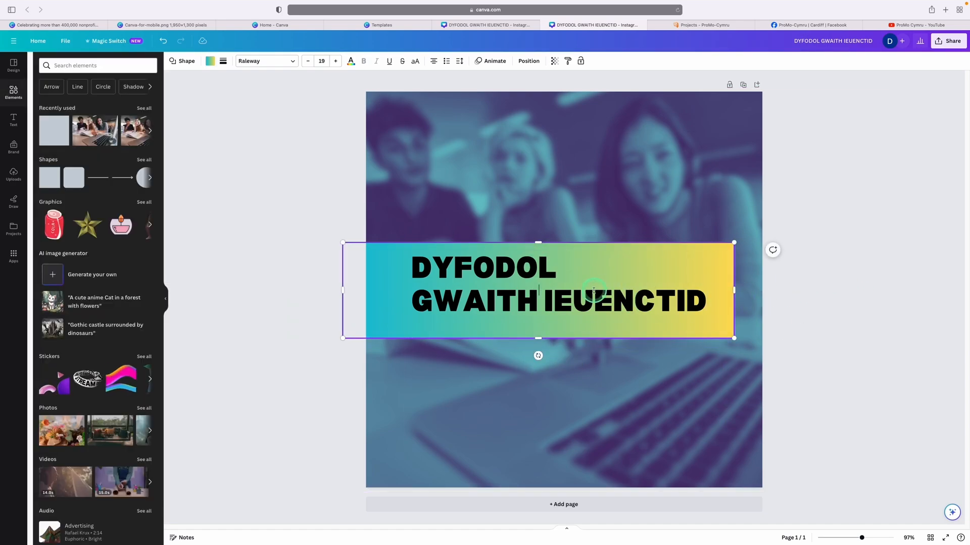
Centre the title within the gradient banner and recolour its text with a custom dark navy of about #0F3464
left_click(460, 267)
left_click_drag(460, 266, 450, 273)
left_click(282, 62)
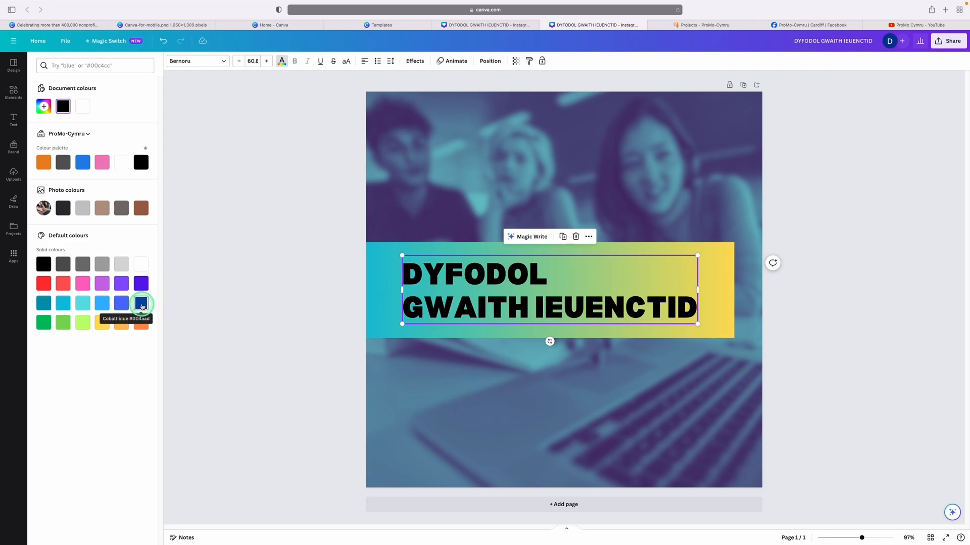
left_click(142, 304)
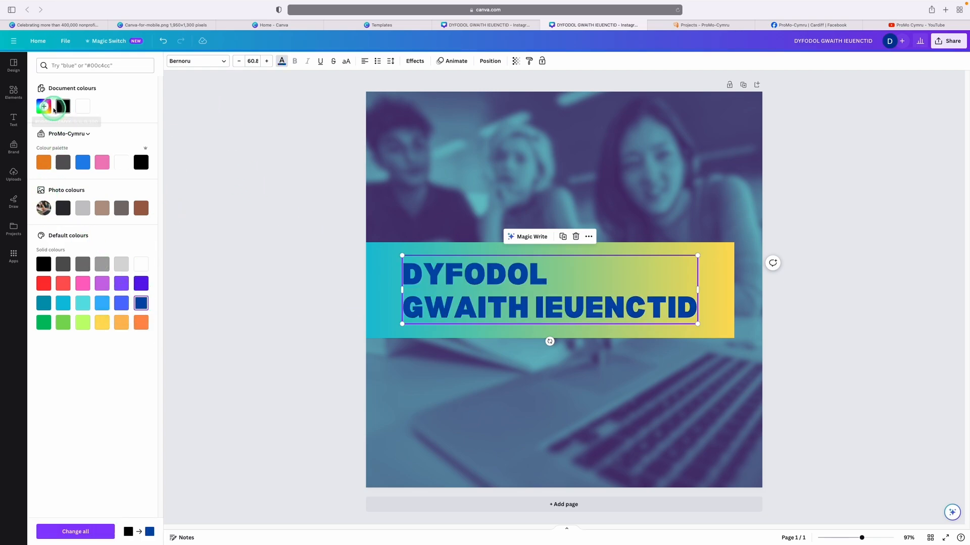
left_click(52, 109)
left_click_drag(146, 137, 143, 141)
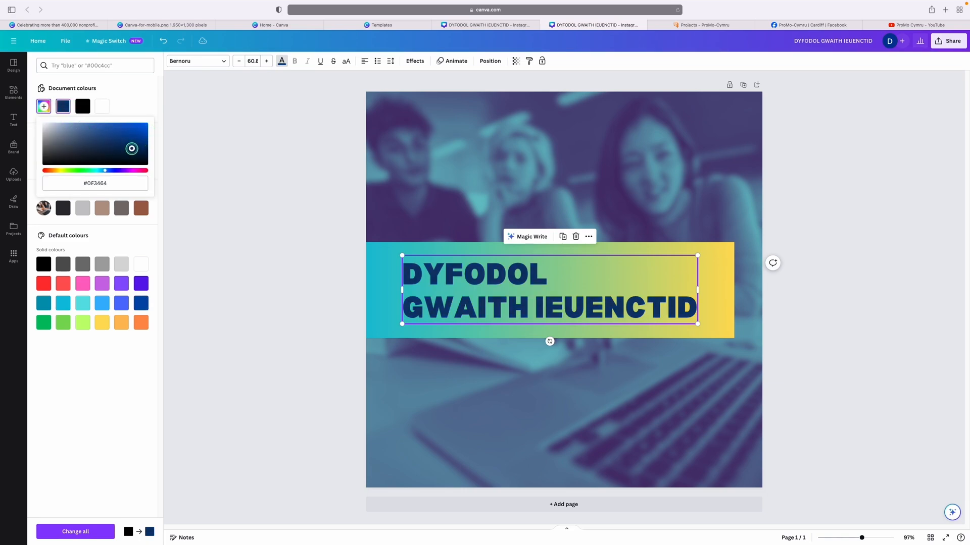
Enlarge the navy title slightly and reposition it so it fills the gradient banner evenly
left_click_drag(697, 256, 716, 251)
left_click_drag(500, 270, 494, 273)
left_click(862, 284)
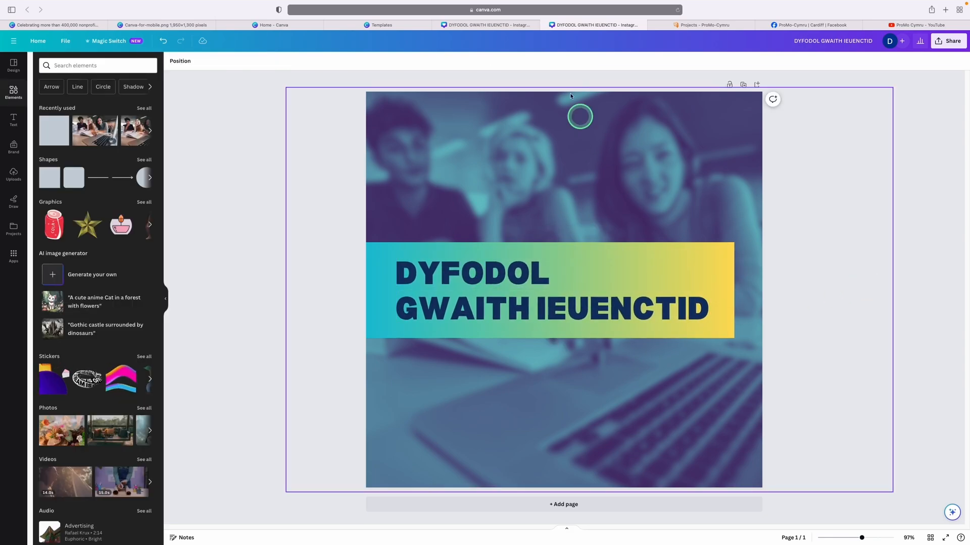
Copy the subtitle text "Cynhadledd ar-lein" from page 1 of the existing design
left_click(501, 25)
left_click(562, 369)
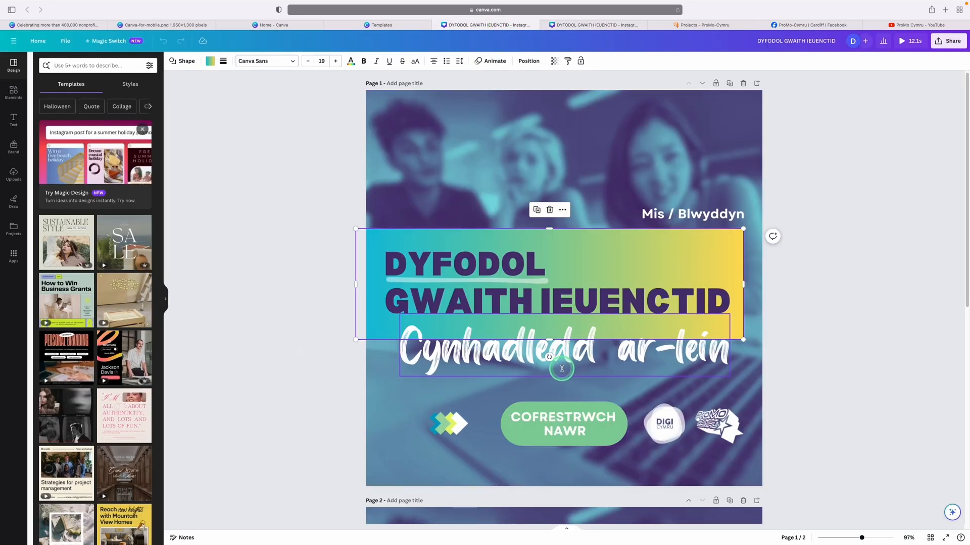
left_click(646, 366)
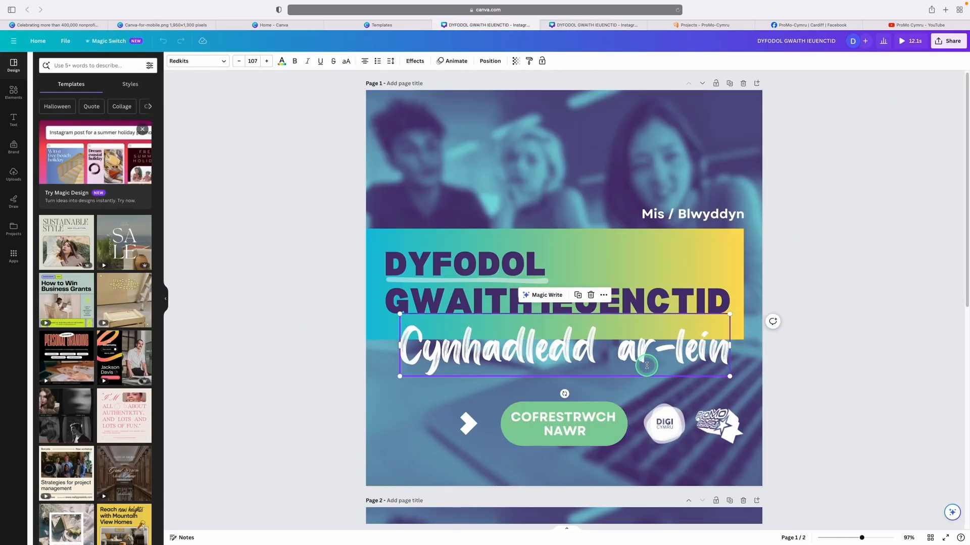
left_click_drag(725, 353, 409, 354)
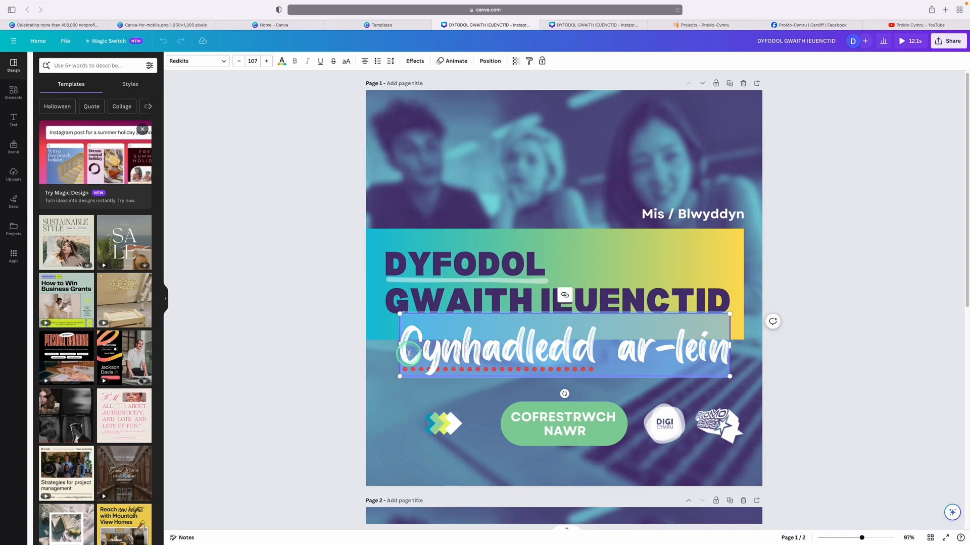
Add a new text box to the recreated post and place it just below the gradient banner
left_click(574, 25)
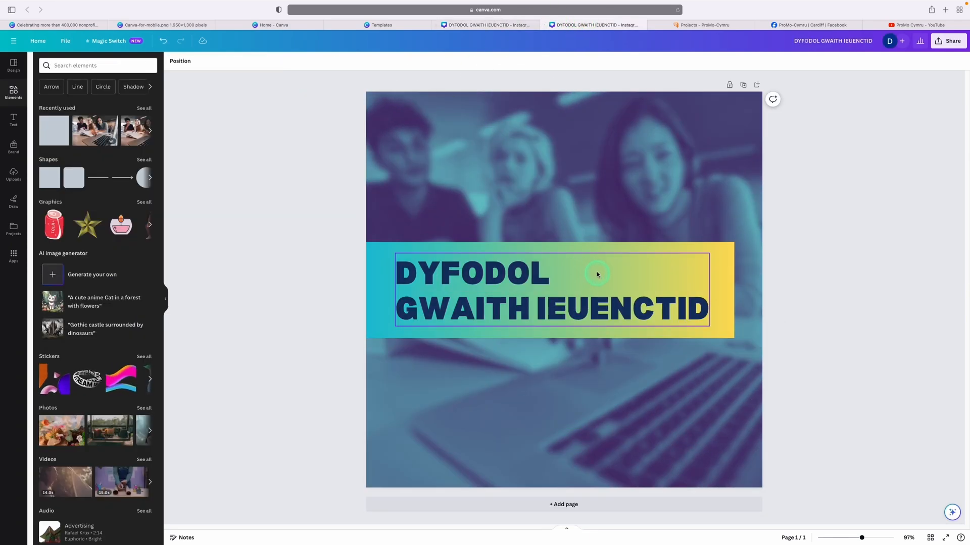
left_click(14, 120)
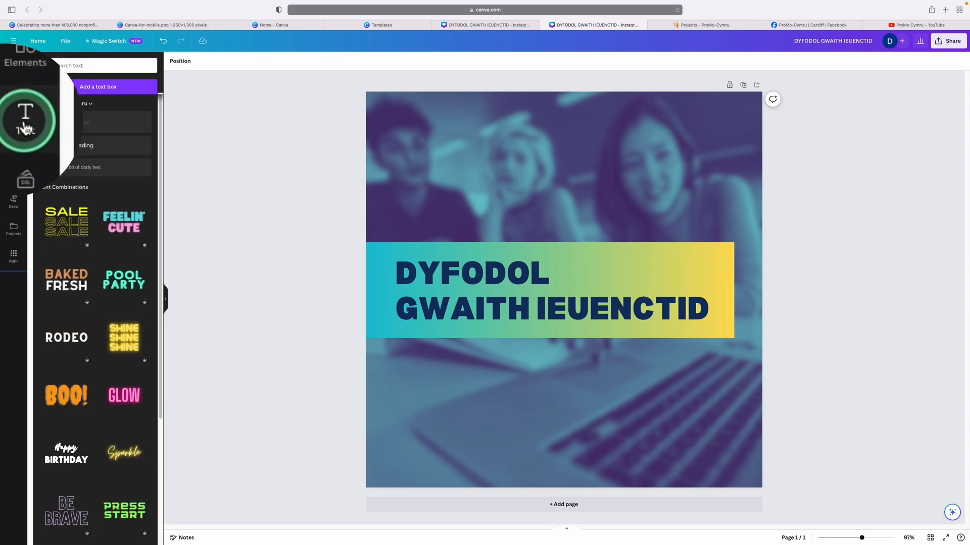
left_click(101, 89)
left_click_drag(607, 270, 607, 369)
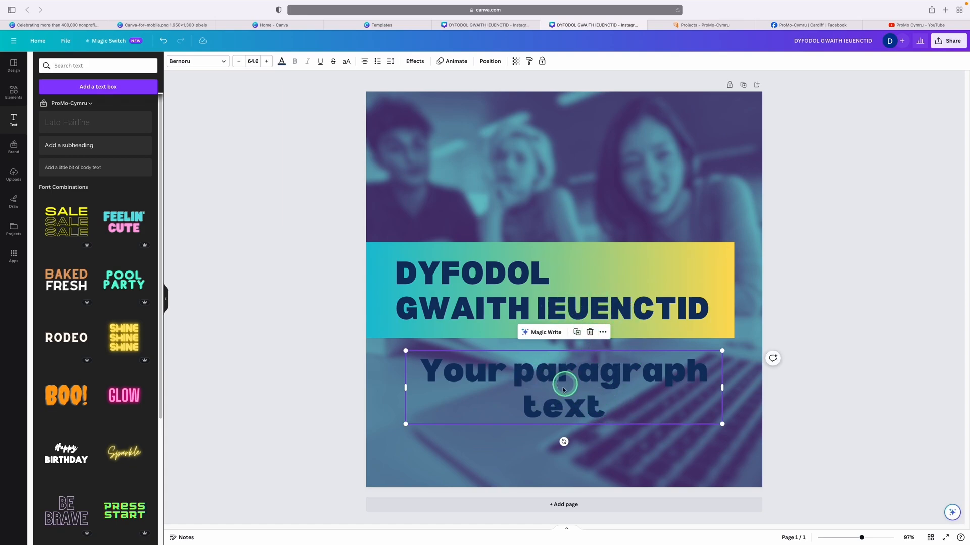
Replace the placeholder in the new text box with the copied subtitle "Cynhadledd ar-lein"
double_click(620, 409)
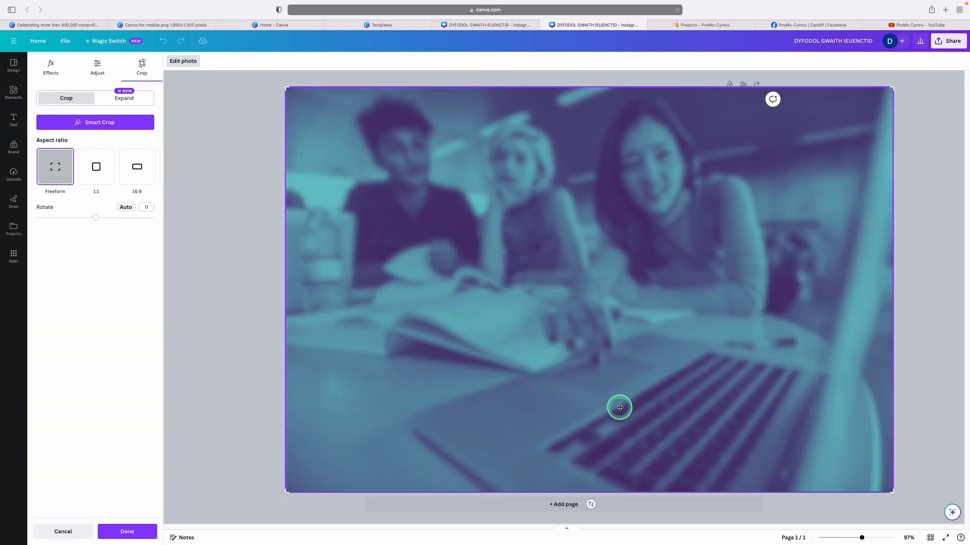
left_click(920, 309)
left_click(605, 382)
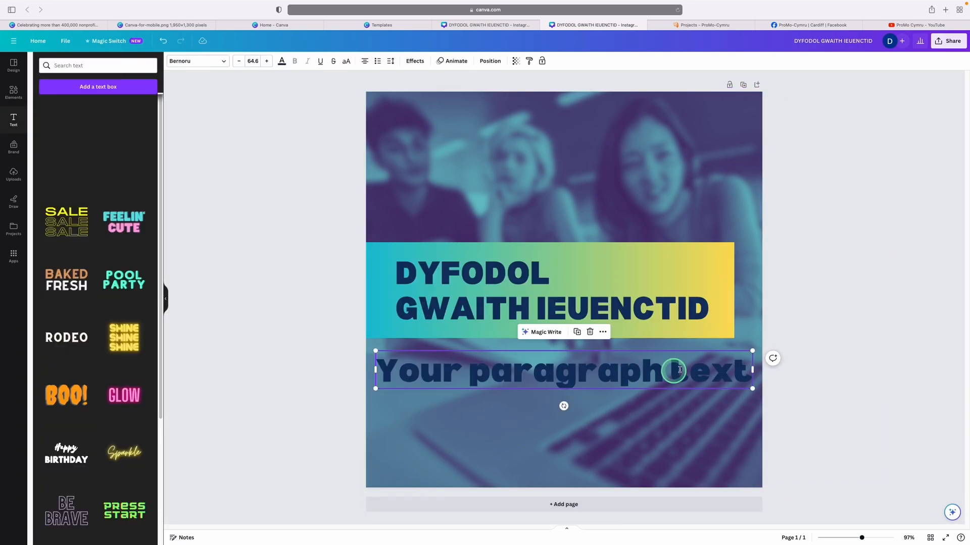
left_click(697, 367)
left_click_drag(747, 370, 429, 375)
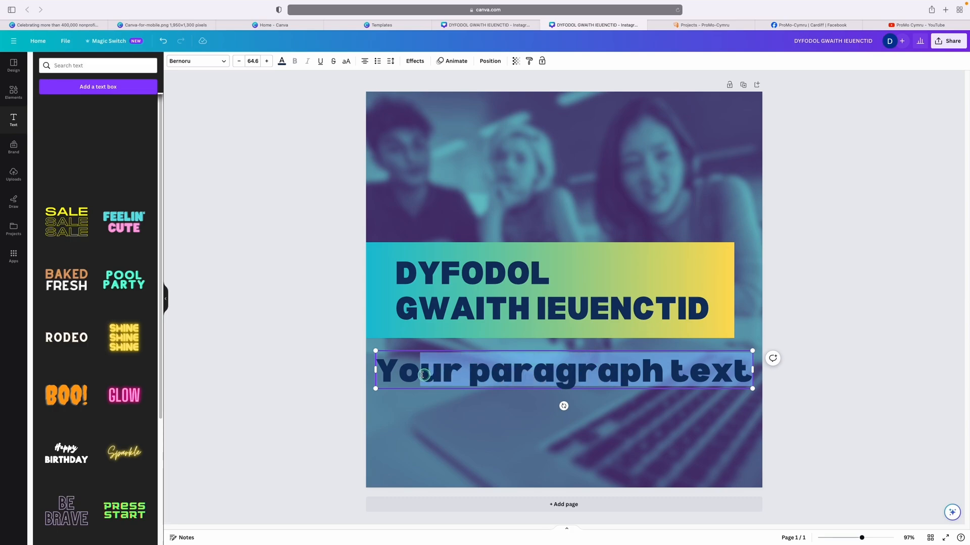
right_click(386, 378)
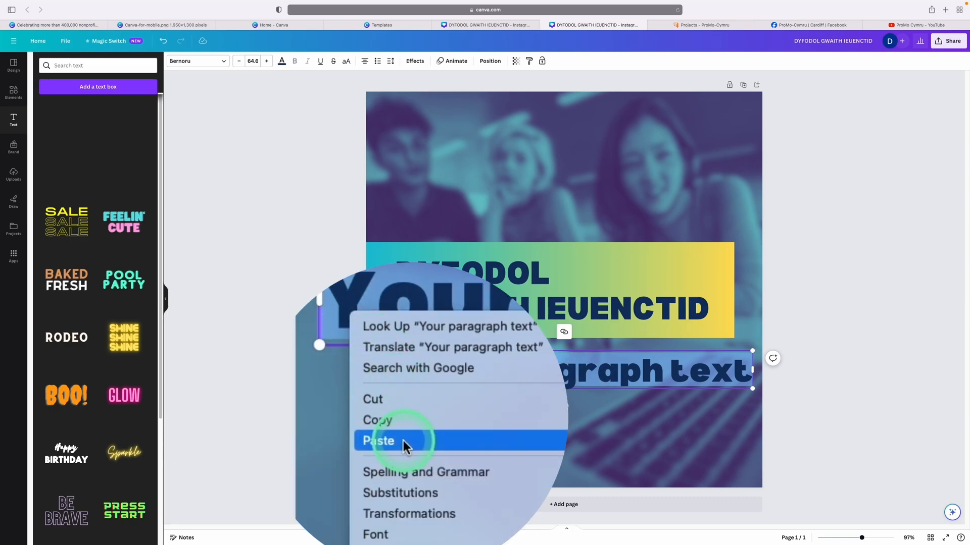
left_click(403, 440)
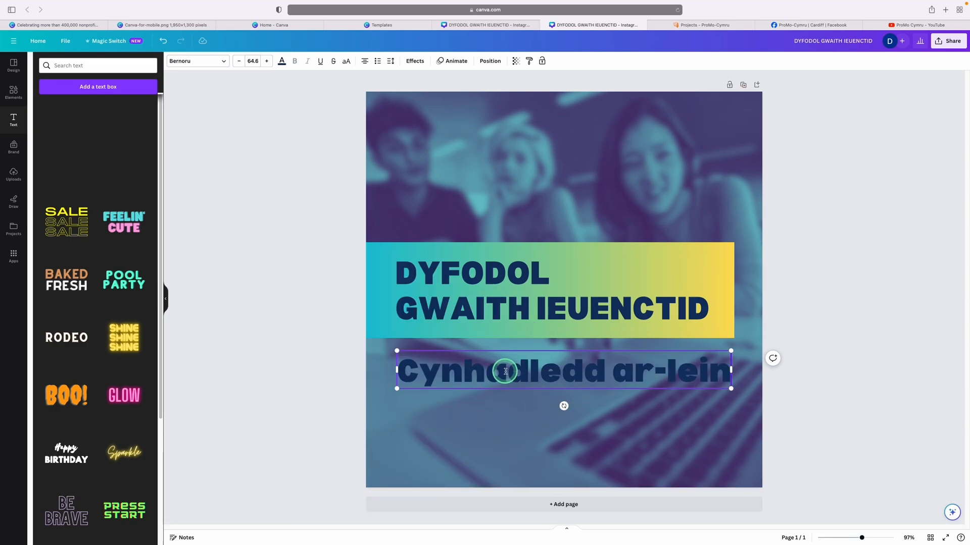
Recolour the whole "Cynhadledd ar-lein" subtitle white from the brand colour palette
left_click_drag(454, 375, 720, 374)
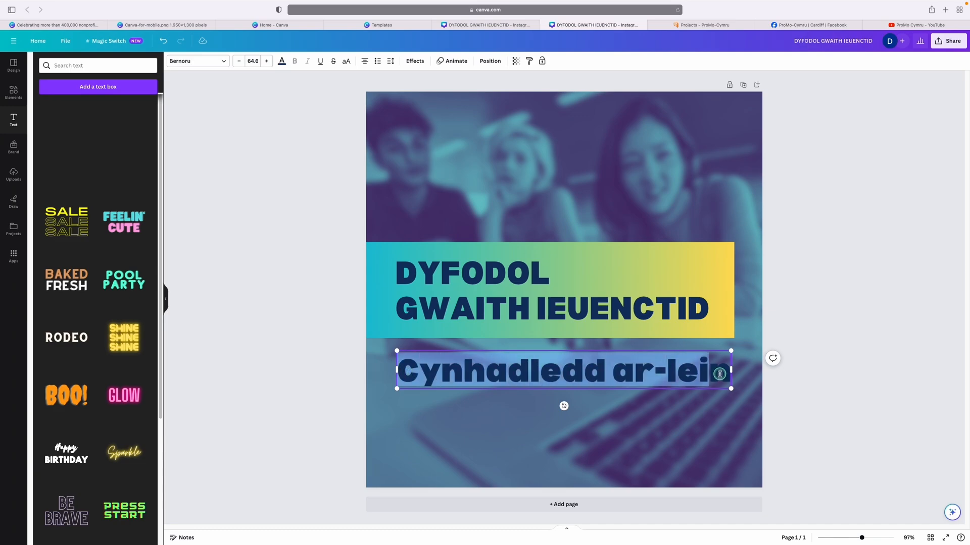
left_click(282, 62)
left_click(121, 162)
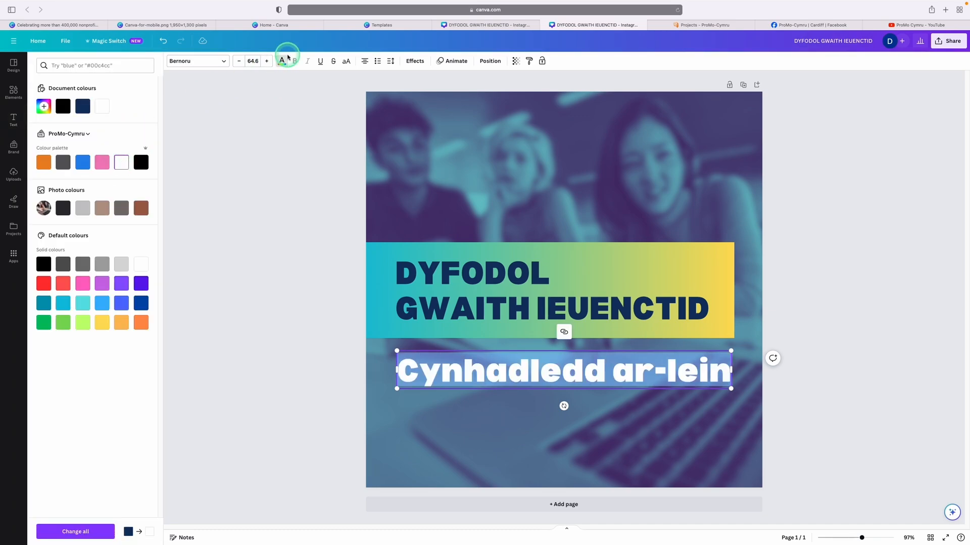
Clear the Headings font filter and list Handwriting fonts for the subtitle
left_click(223, 62)
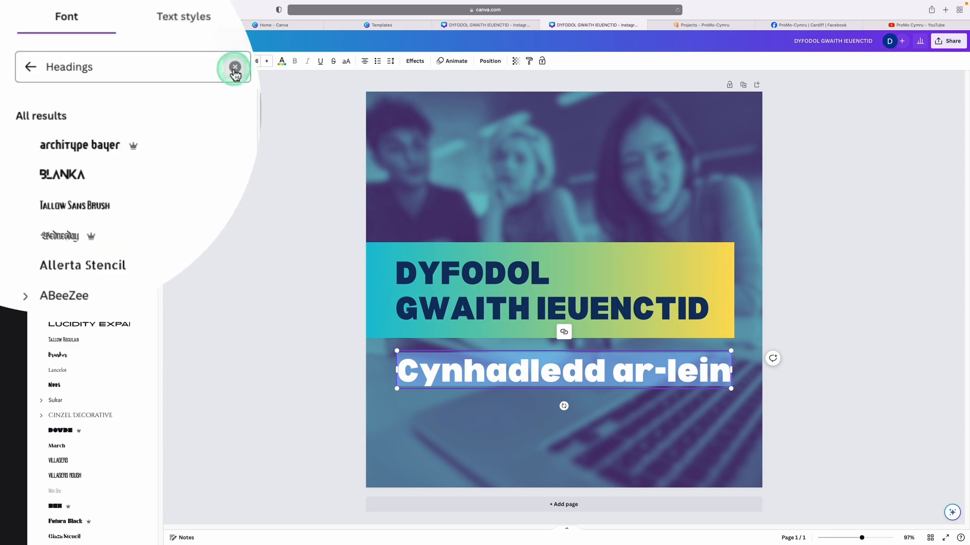
left_click(235, 68)
left_click(58, 117)
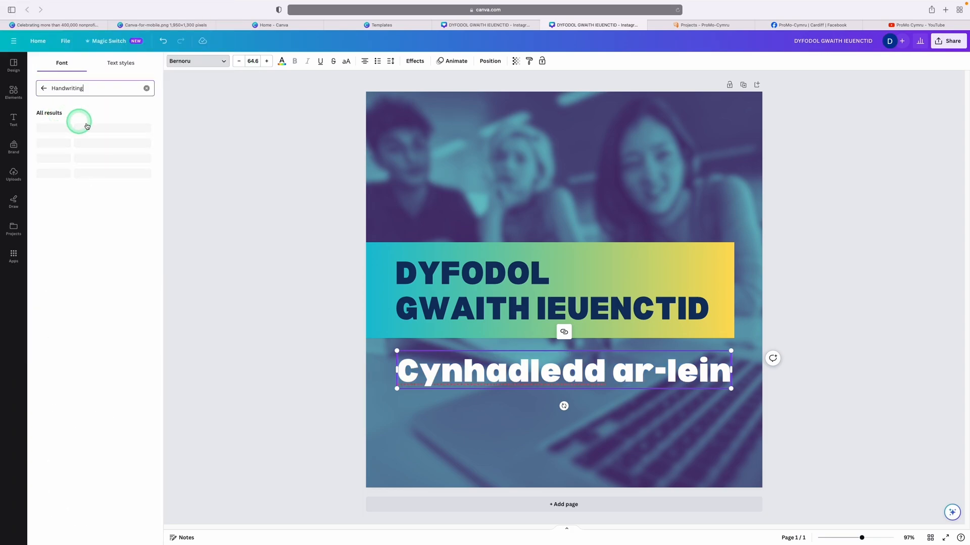
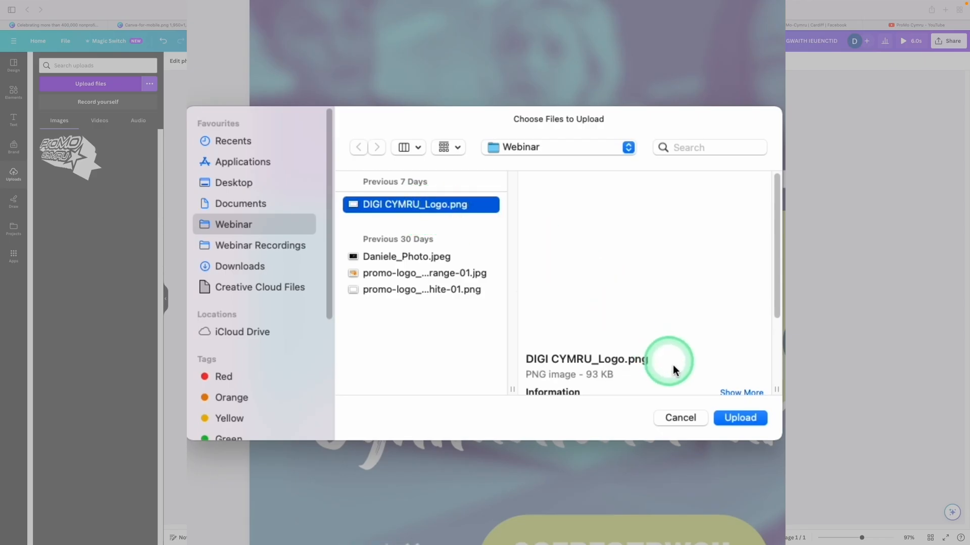
Upload DIGI CYMRU_Logo.png and add it over the upper part of the post
left_click(740, 417)
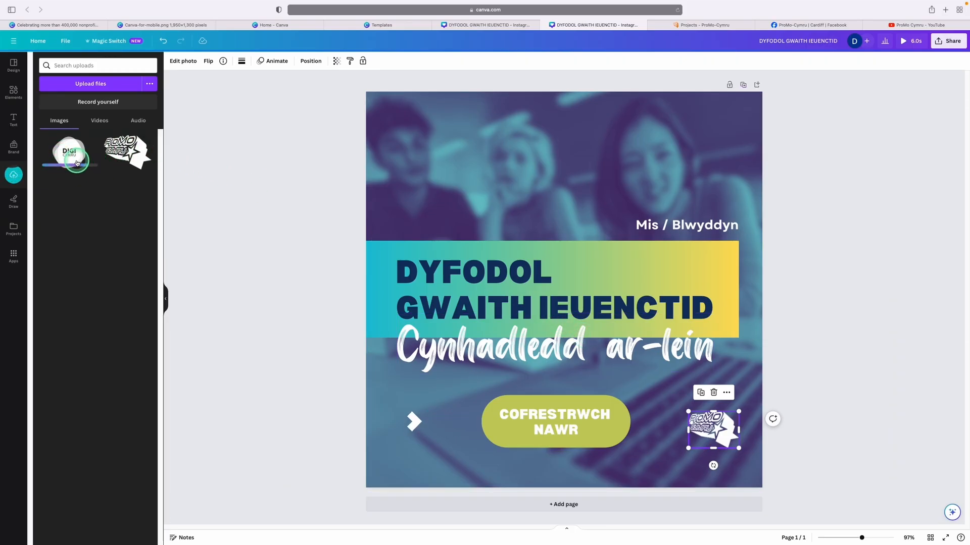
left_click(75, 161)
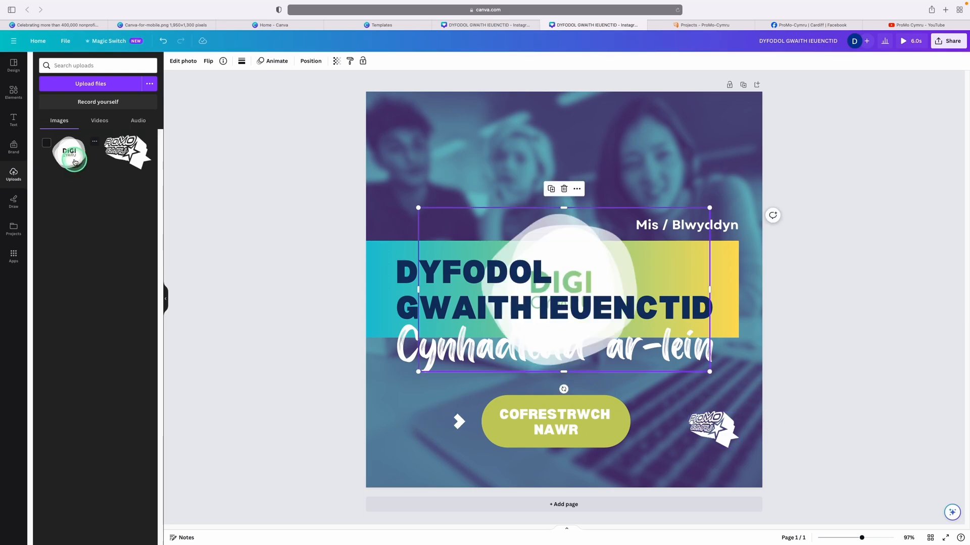
left_click_drag(638, 222, 603, 162)
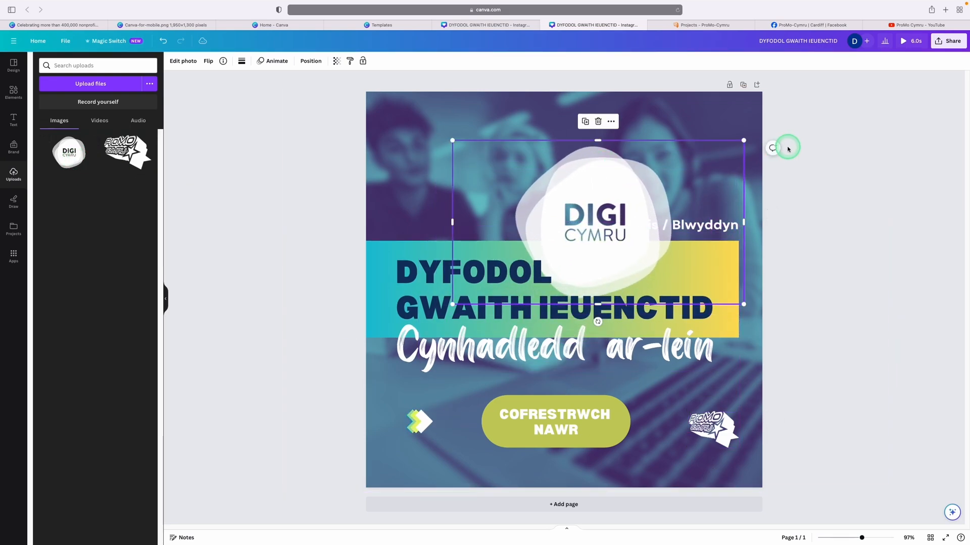
Scale the Digi Cymru logo down to about the ProMo-Cymru logo's height and place it between that logo and the green button
left_click_drag(745, 141, 645, 197)
left_click_drag(554, 243, 599, 171)
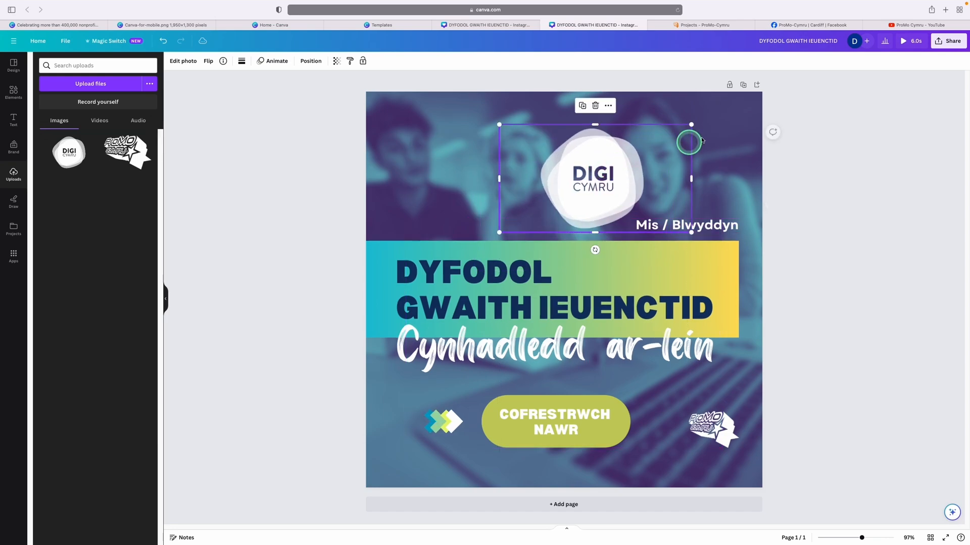
left_click_drag(688, 141, 595, 178)
left_click_drag(534, 210, 616, 181)
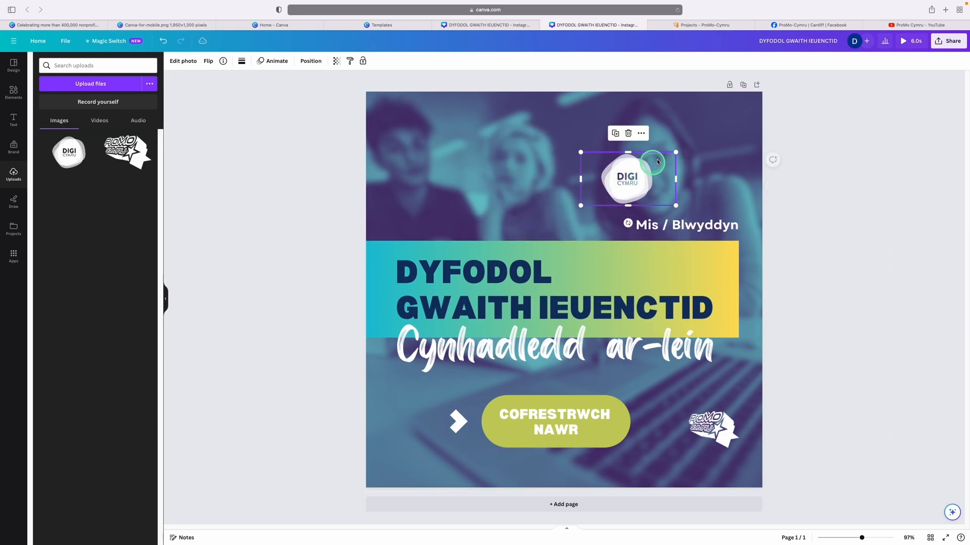
left_click_drag(675, 151, 672, 430)
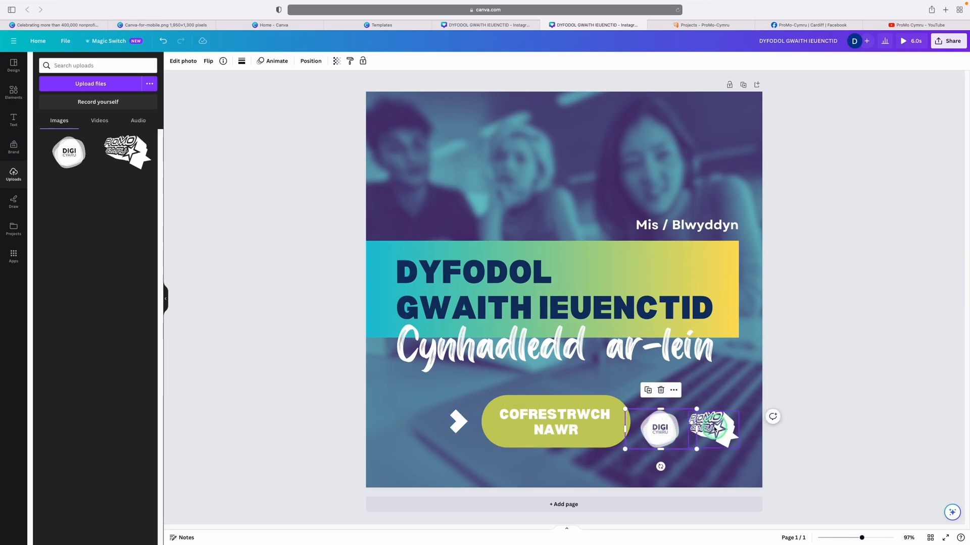
Select the gradient banner, date text, title and subtitle together and shift them slightly to the right
left_click(729, 262)
left_click(702, 220, "shift")
left_click(514, 288, "shift")
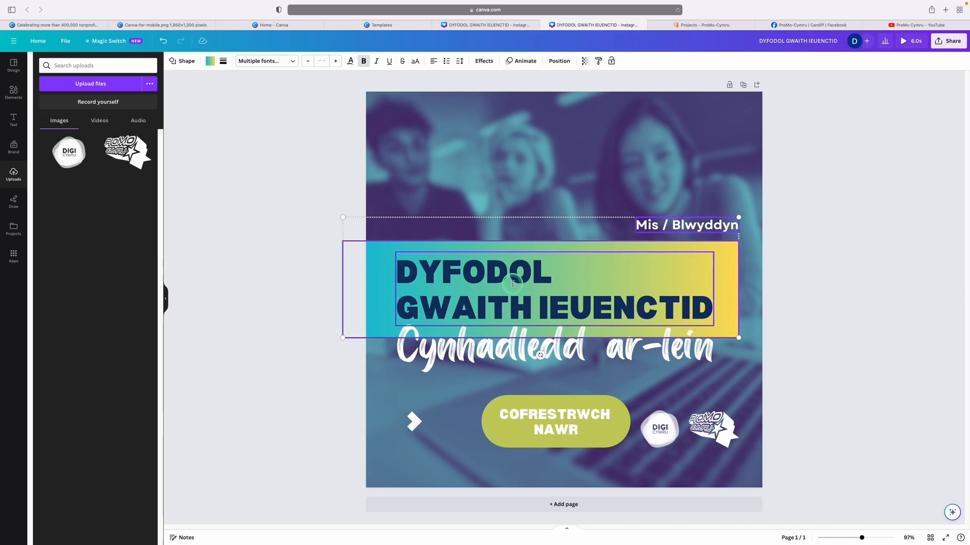
left_click(518, 348, "shift")
left_click_drag(518, 349, 522, 348)
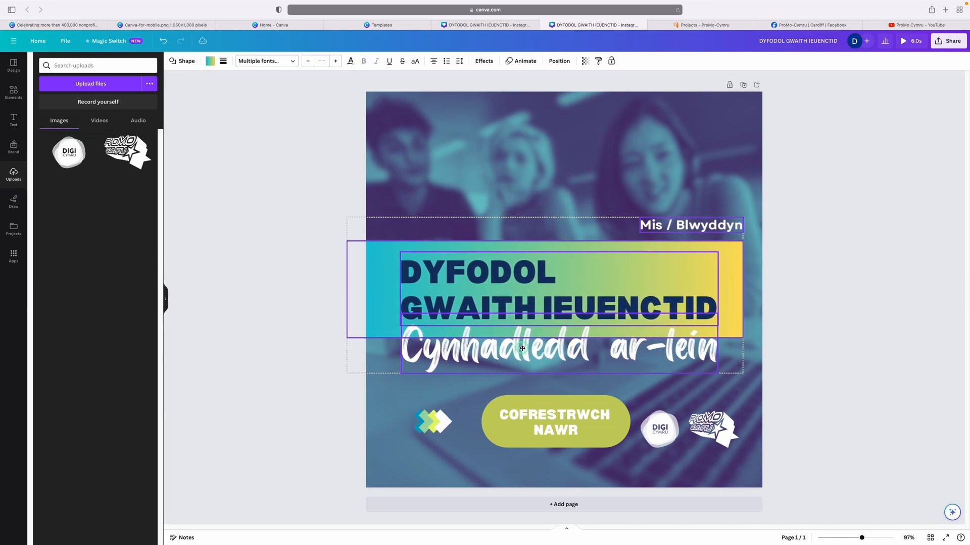
Select both logos together and shift them slightly right to line up with the gradient banner's right end
left_click(665, 430)
left_click(721, 437, "shift")
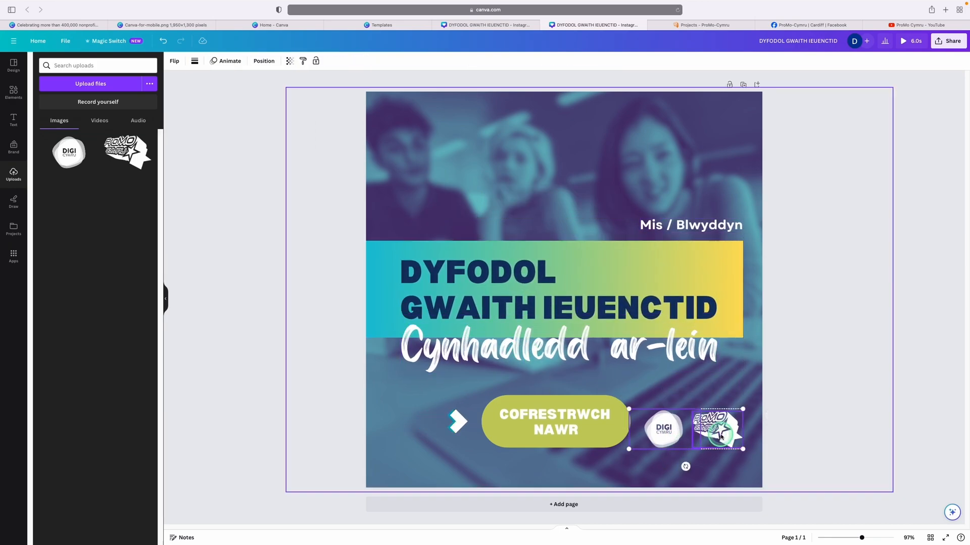
left_click(889, 463)
left_click_drag(861, 538, 854, 538)
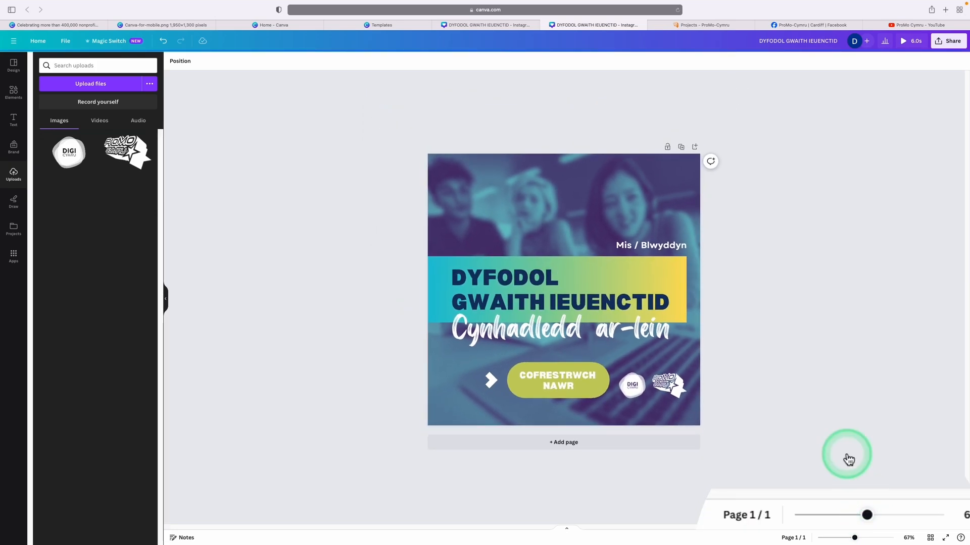
left_click(673, 379)
left_click(632, 386, "shift")
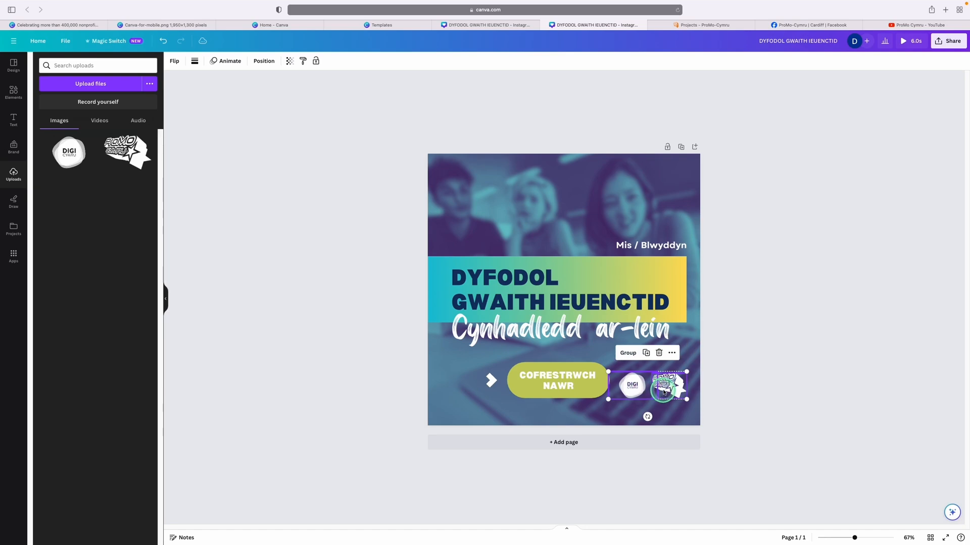
left_click(793, 368)
left_click(769, 219)
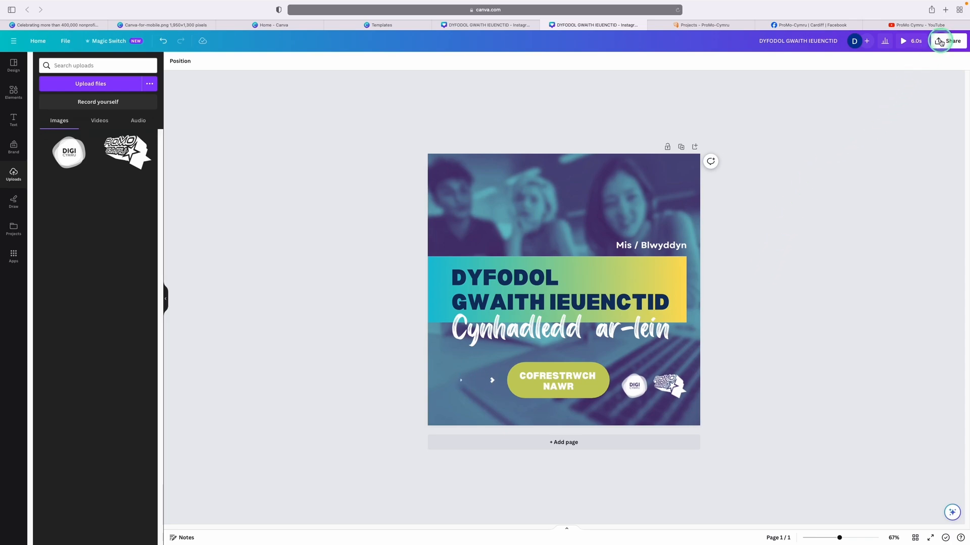
Download the design as a PNG at 1,080 × 1,080 px, with file compression left off
left_click(920, 21)
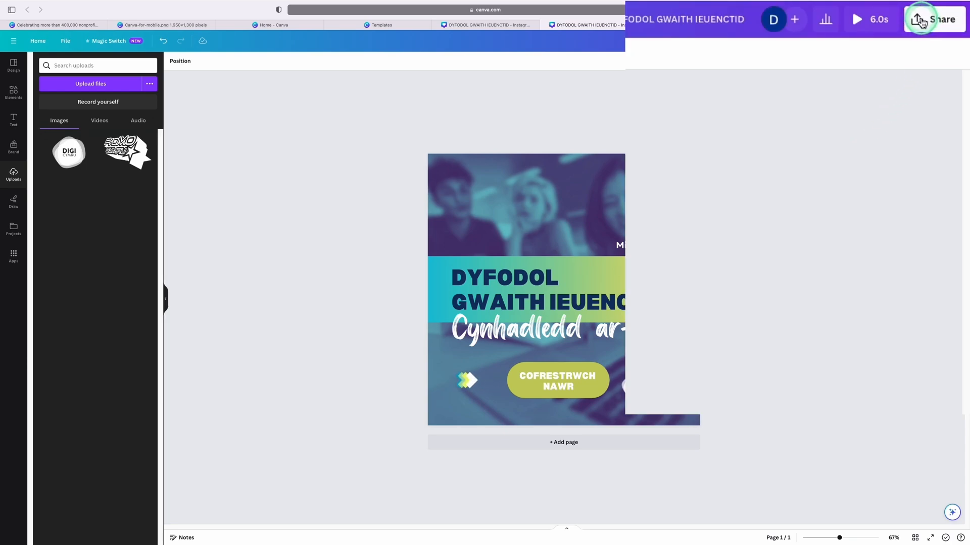
left_click(794, 331)
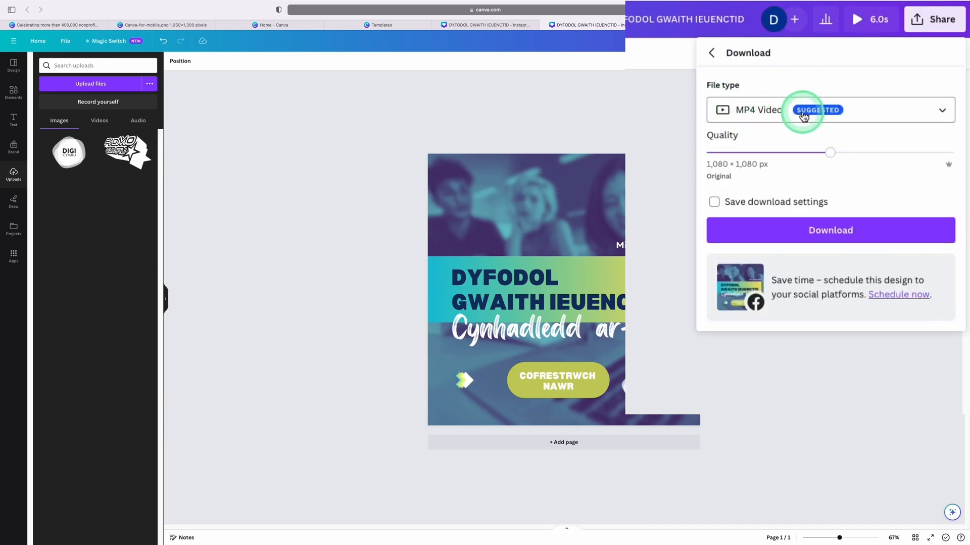
left_click(803, 115)
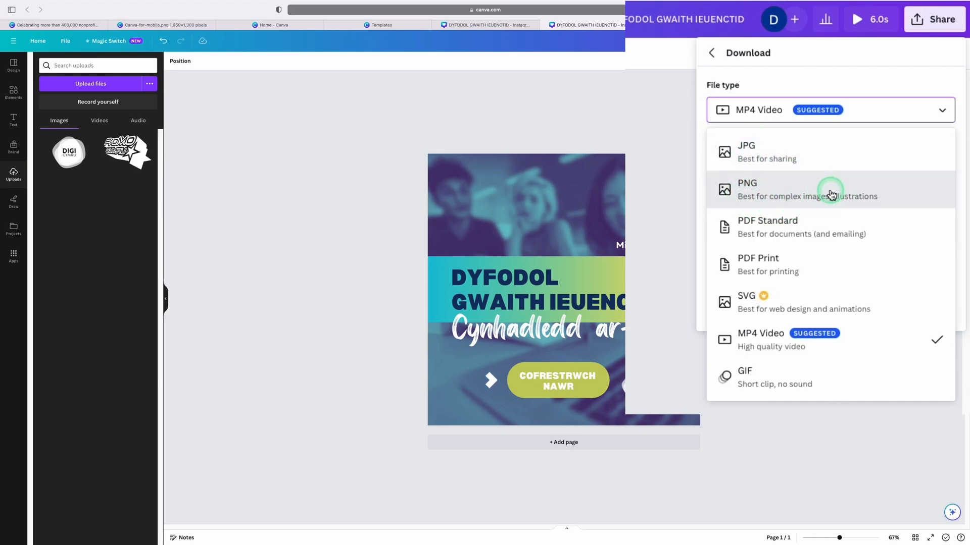
left_click(830, 193)
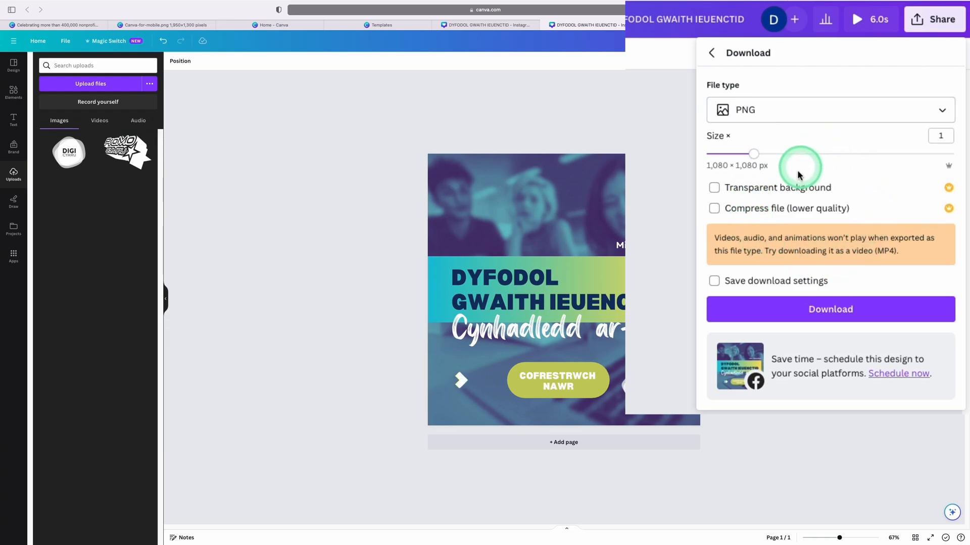
left_click(808, 211)
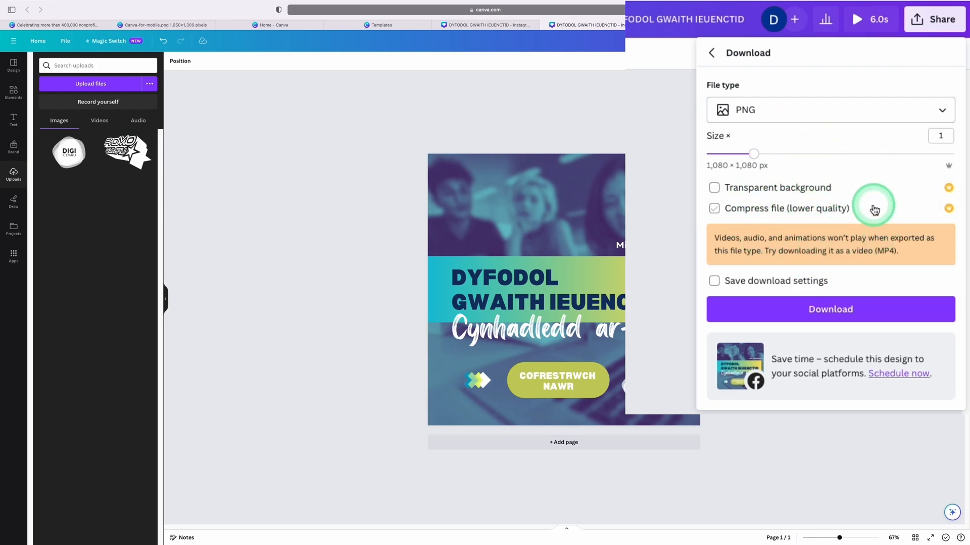
left_click(874, 210)
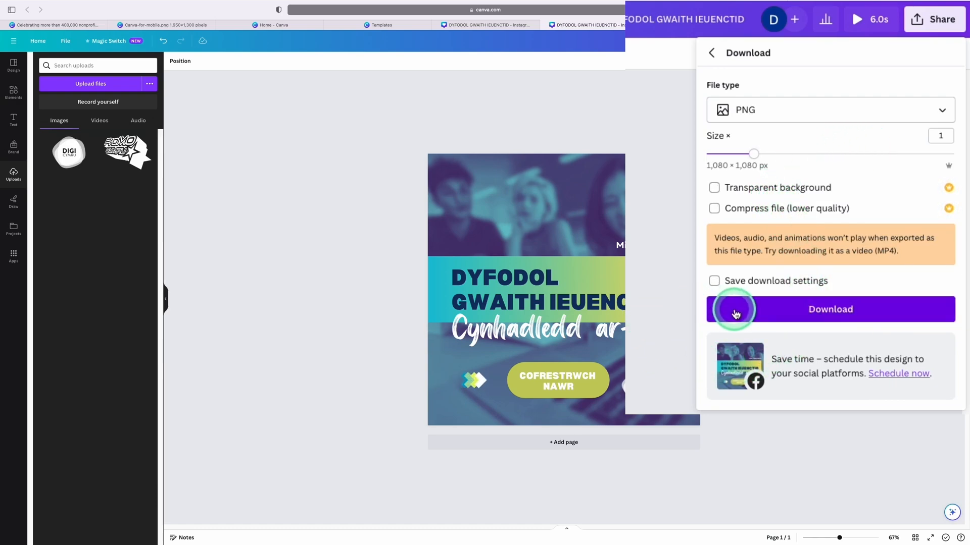
left_click(735, 314)
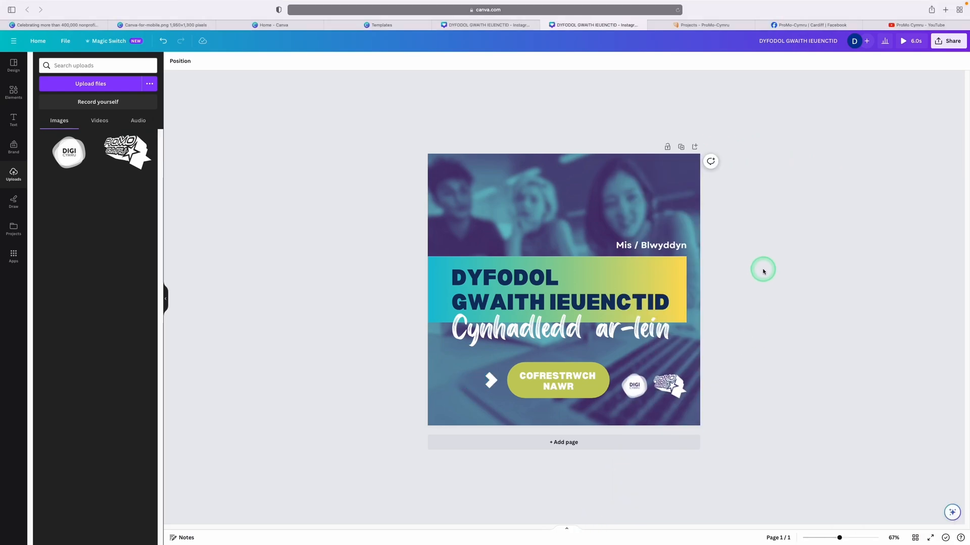
View the Instagram sharing QR code for posting immediately from the mobile app, and close it
left_click(942, 43)
left_click(800, 368)
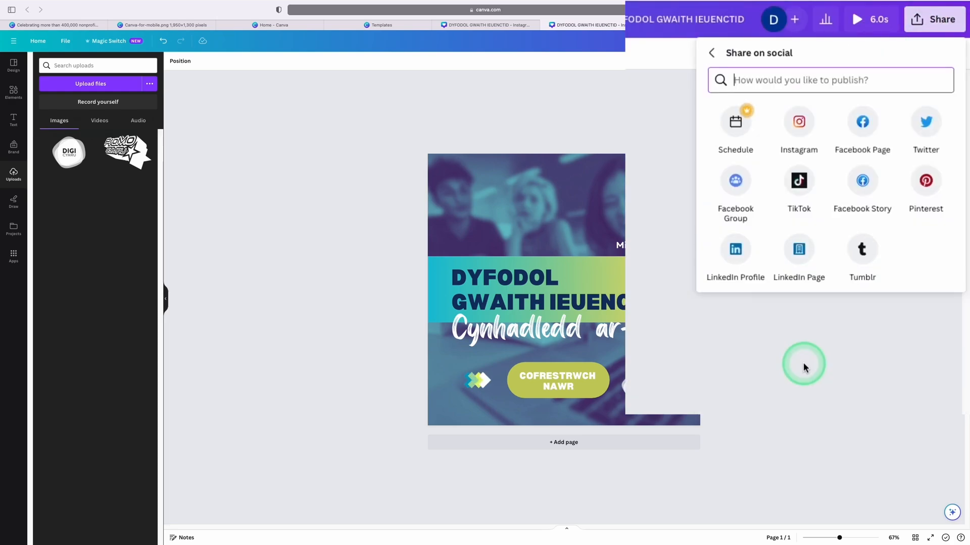
left_click(803, 126)
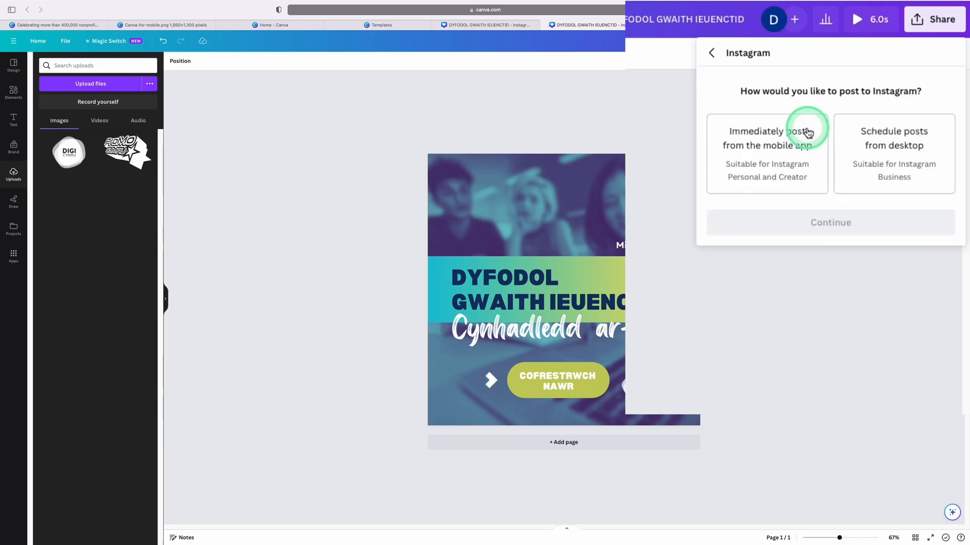
left_click(797, 160)
left_click(823, 220)
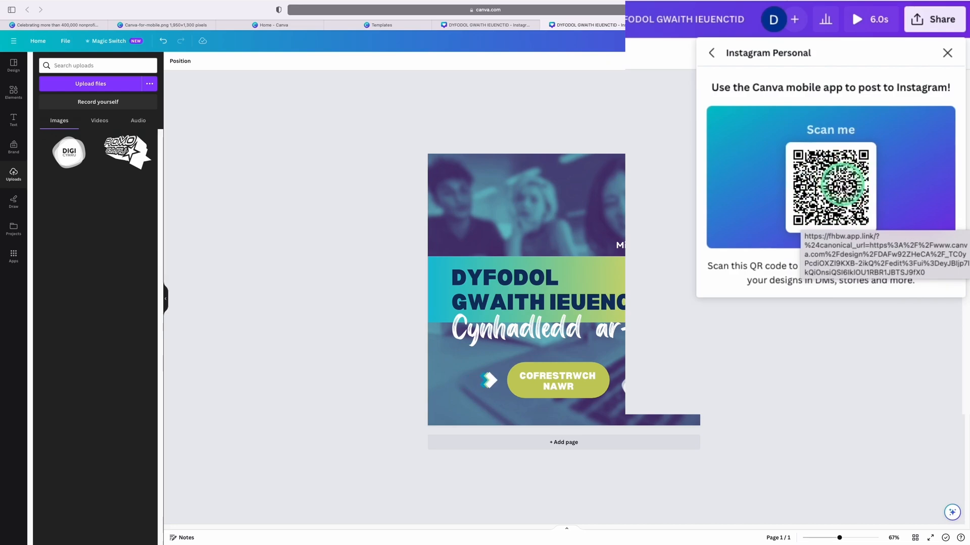
left_click(947, 52)
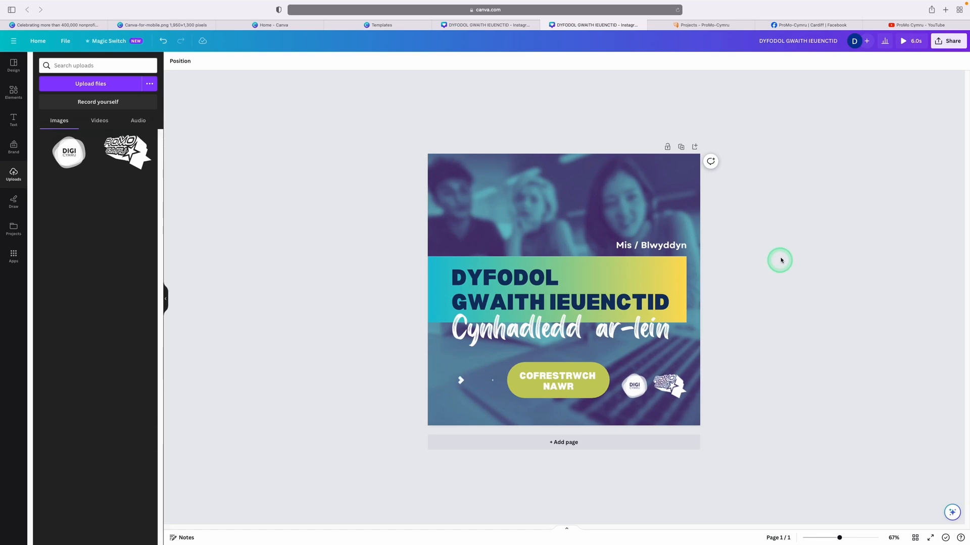
Review the download file types with MP4 Video chosen for the animated design, and close the sharing options
left_click(948, 40)
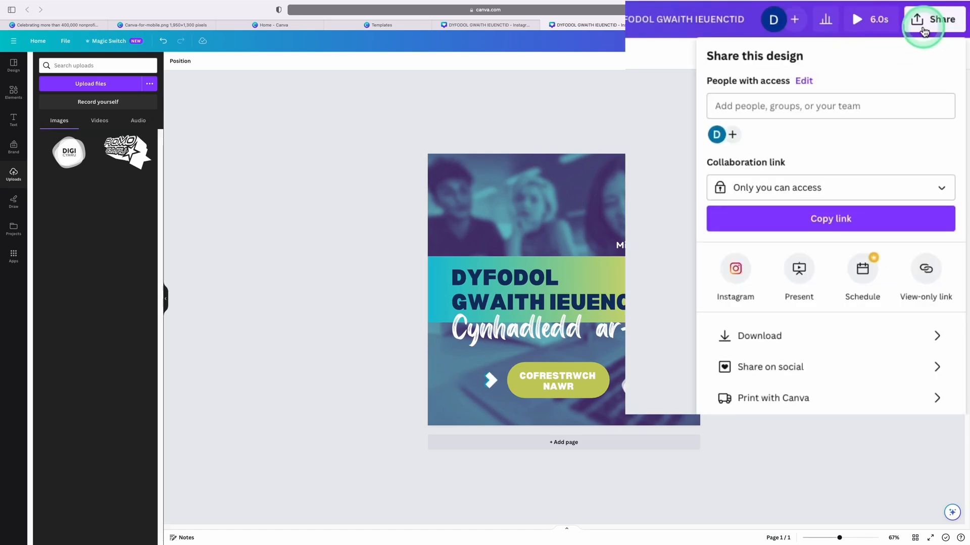
left_click(803, 337)
left_click(766, 111)
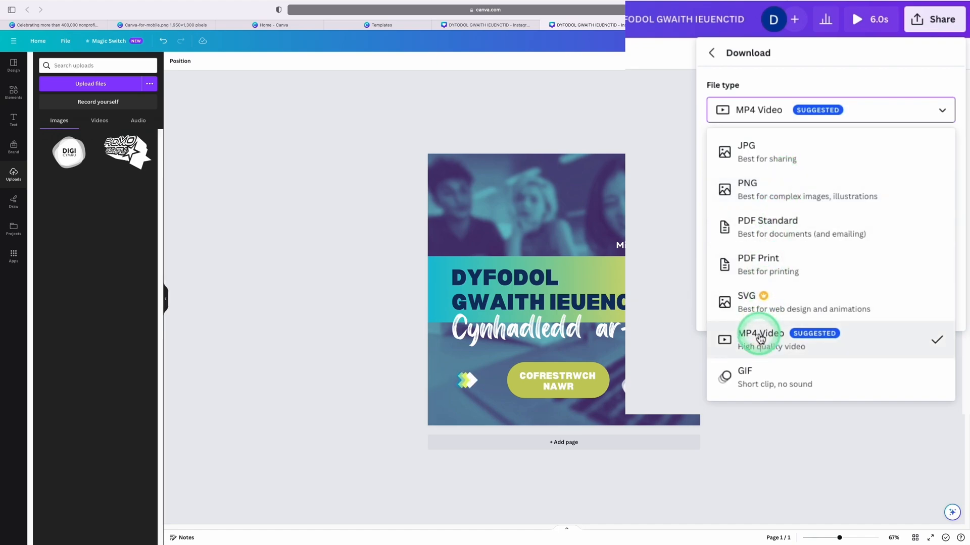
left_click(760, 338)
left_click(797, 150)
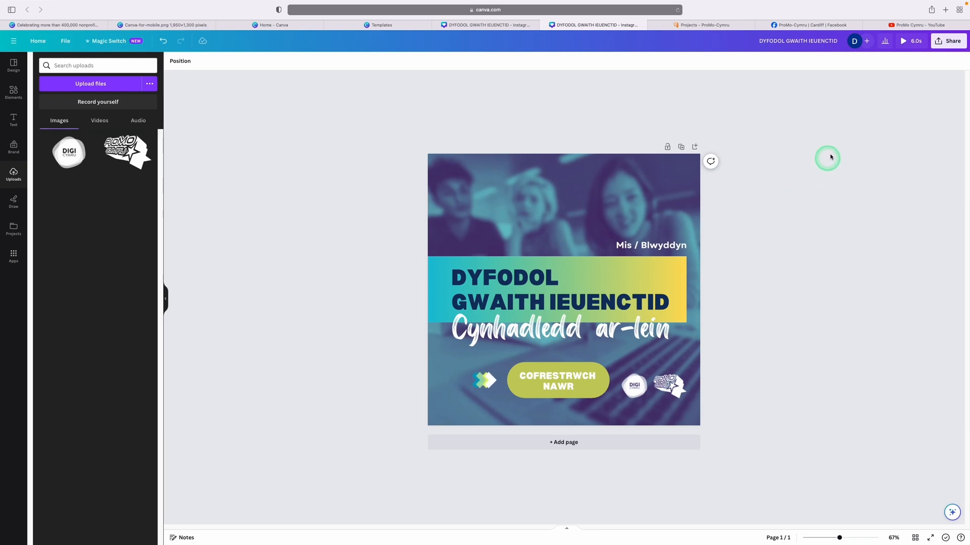
Play the animated post in the full preview, and set the page's timing to 5.0 seconds
left_click(894, 40)
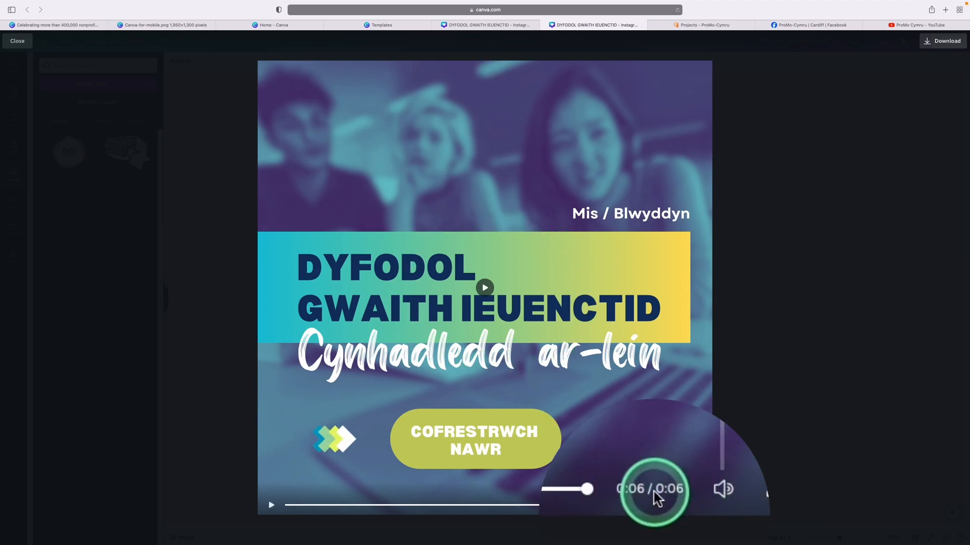
left_click(853, 328)
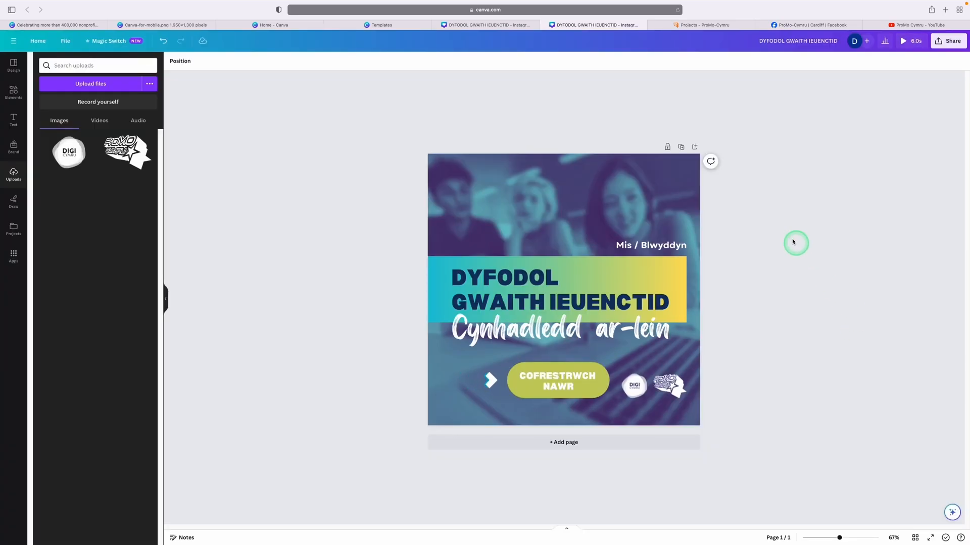
left_click(443, 169)
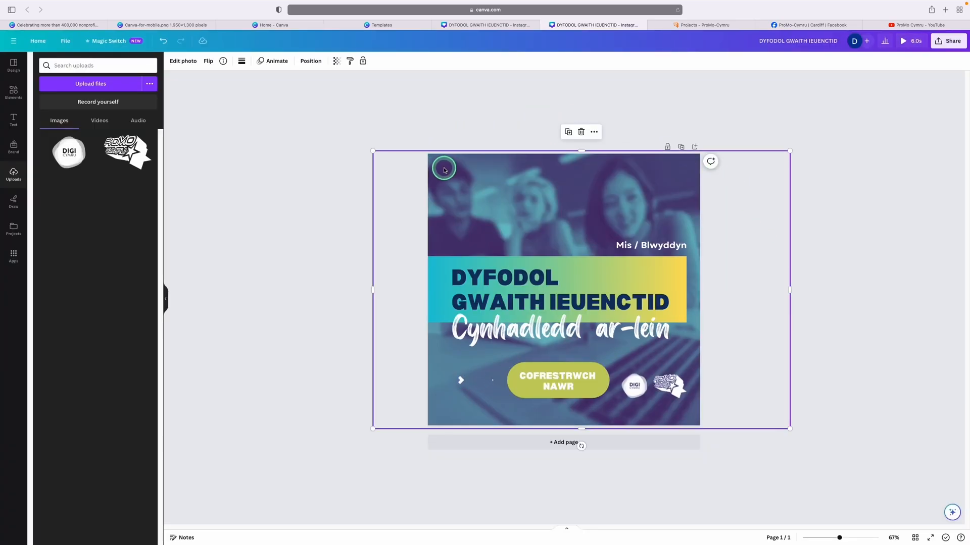
left_click(444, 170)
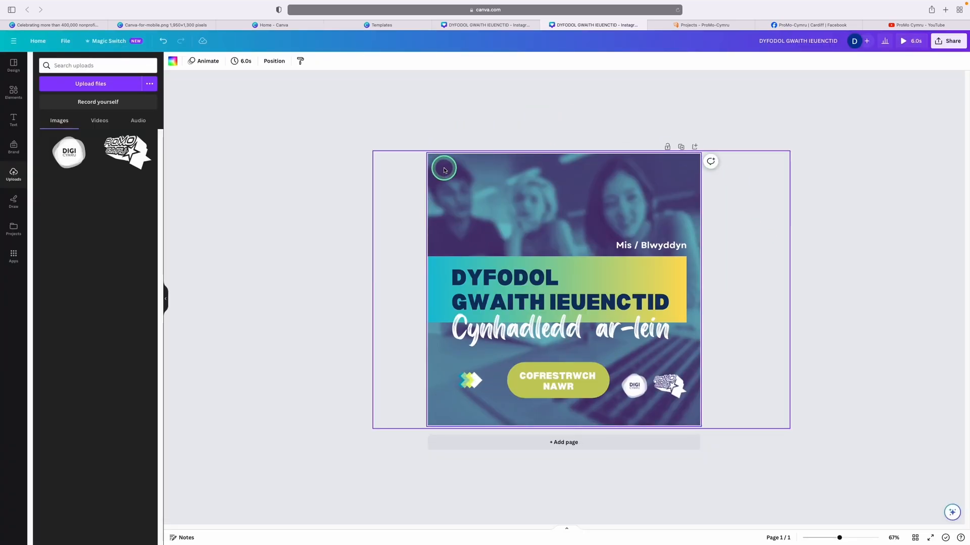
left_click(246, 69)
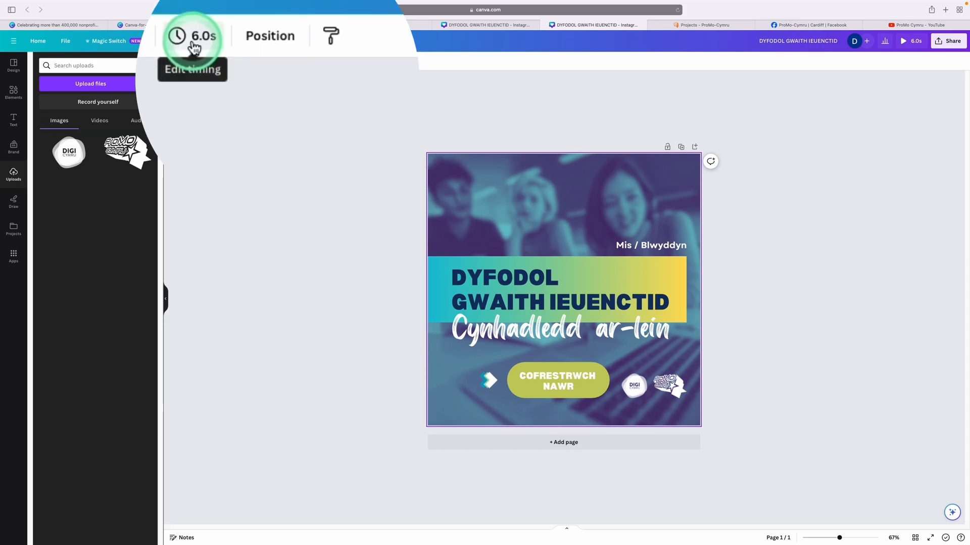
left_click(195, 48)
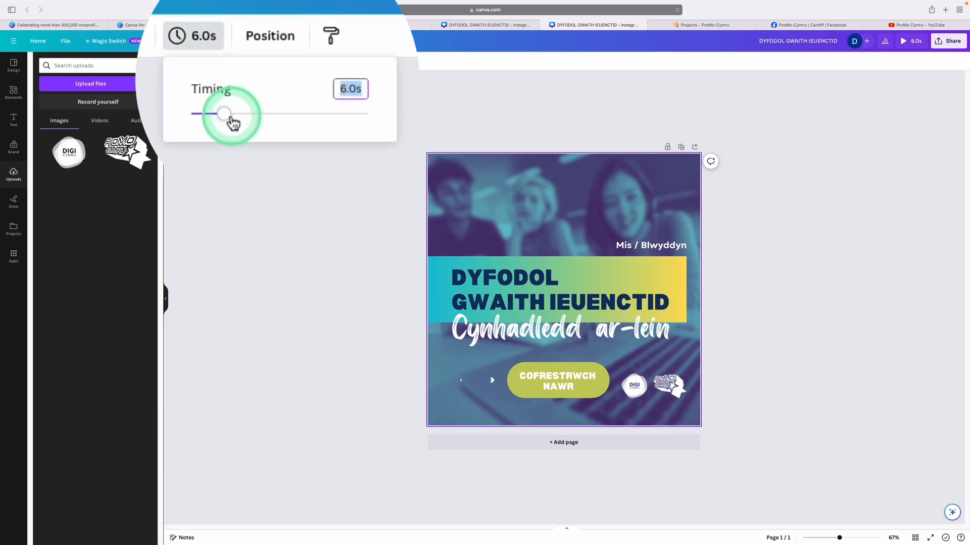
left_click_drag(247, 114, 218, 119)
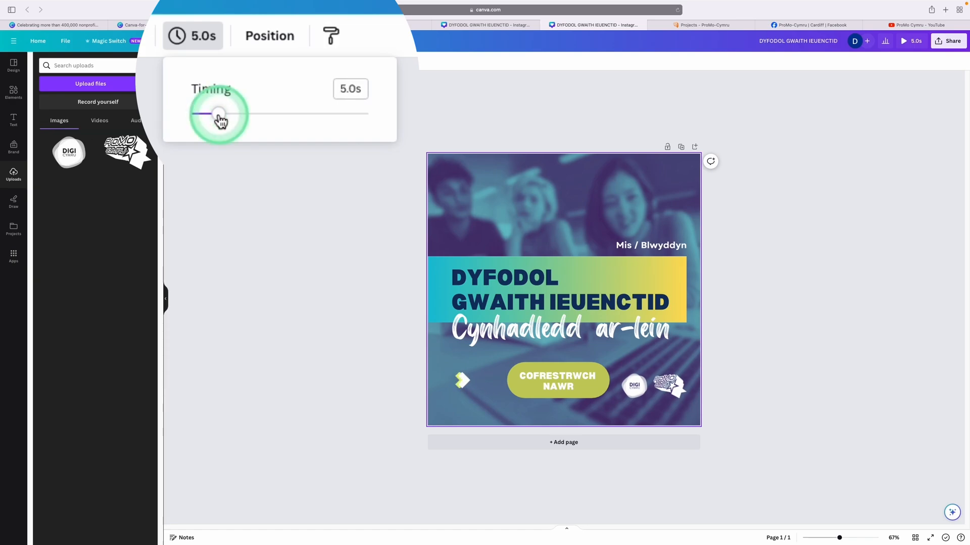
left_click(293, 136)
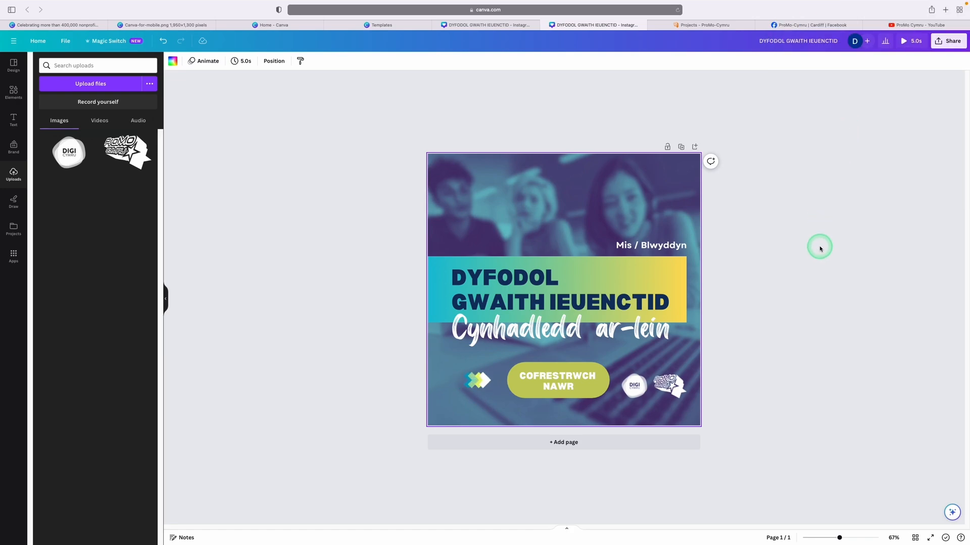
key("Escape")
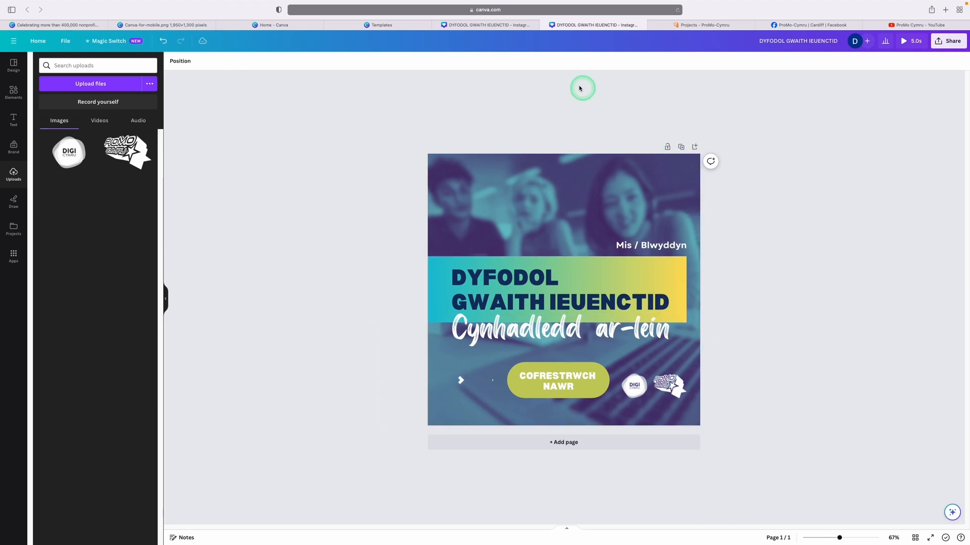
Check the finished two-page bilingual reference design, and duplicate the Welsh page in the recreated design
left_click(486, 25)
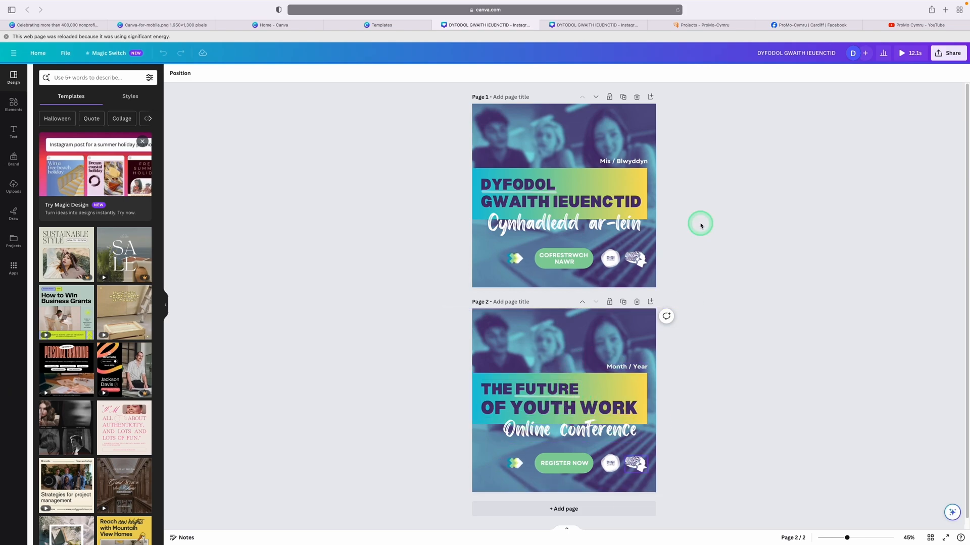
left_click(568, 25)
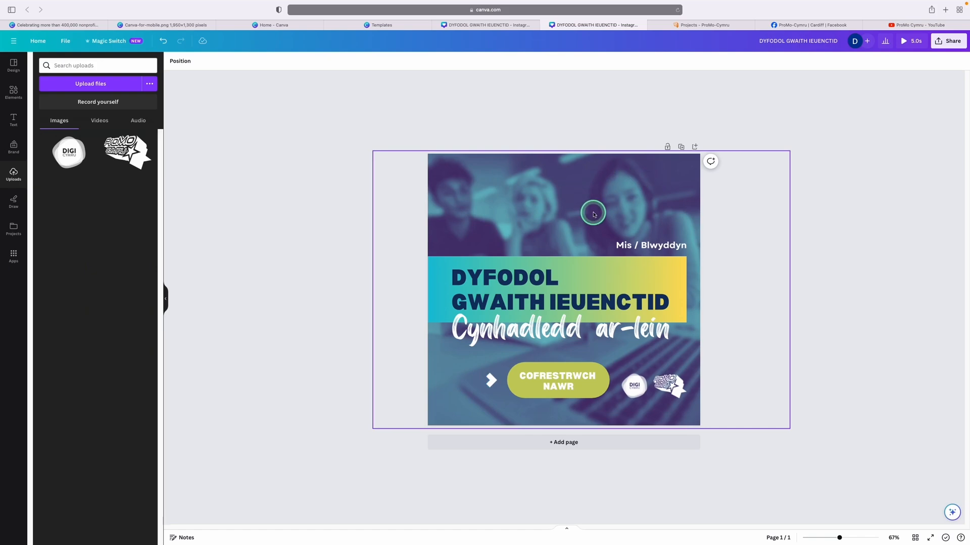
left_click(681, 147)
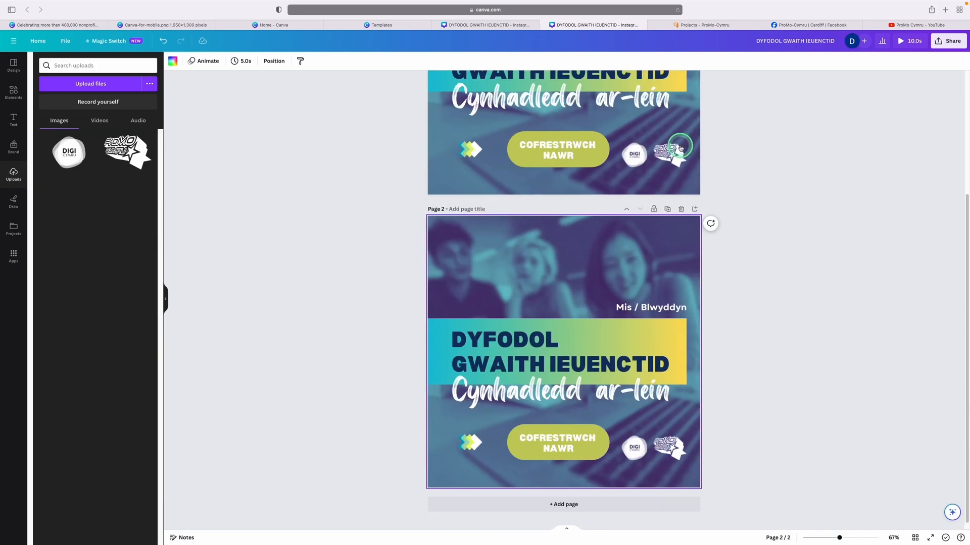
scroll(671, 174, "up", 4)
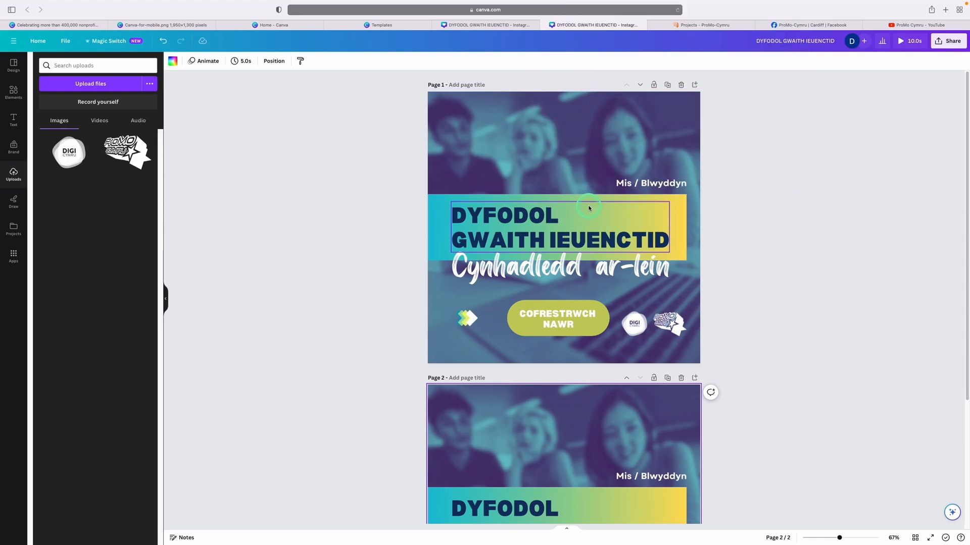
scroll(612, 211, "down", 3)
Replace the Welsh title on page 2 with "THE FUTURE OF YOUTH WORK"
left_click(662, 364)
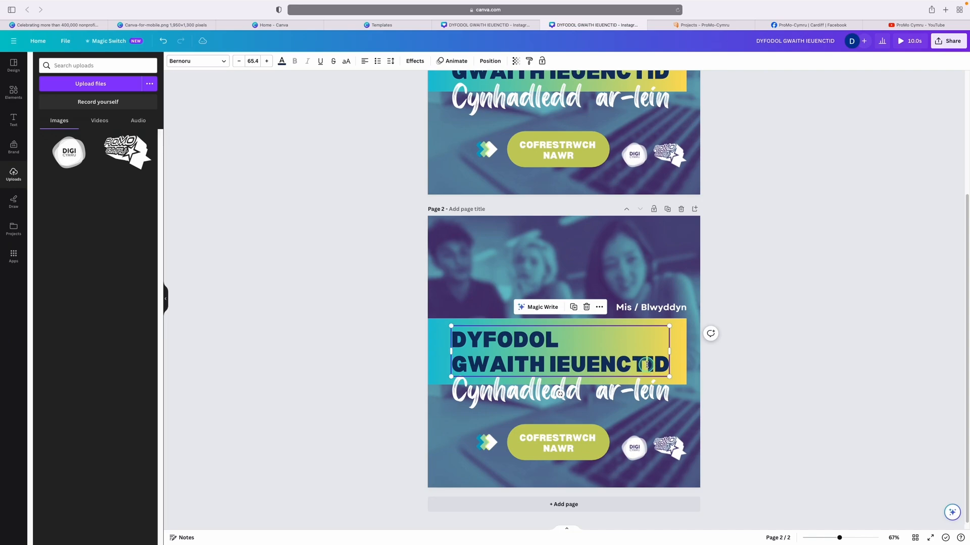
left_click(663, 364)
left_click_drag(644, 367, 482, 346)
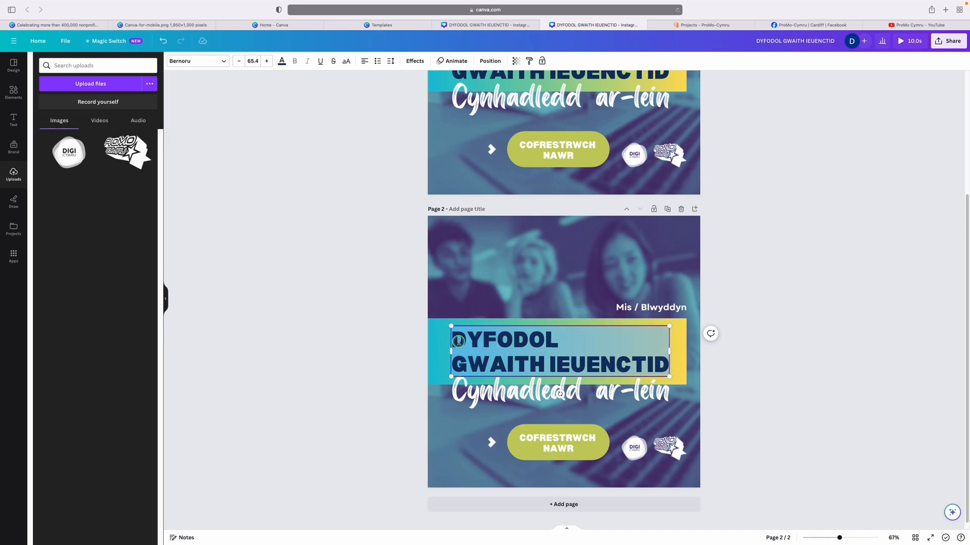
left_click(523, 339)
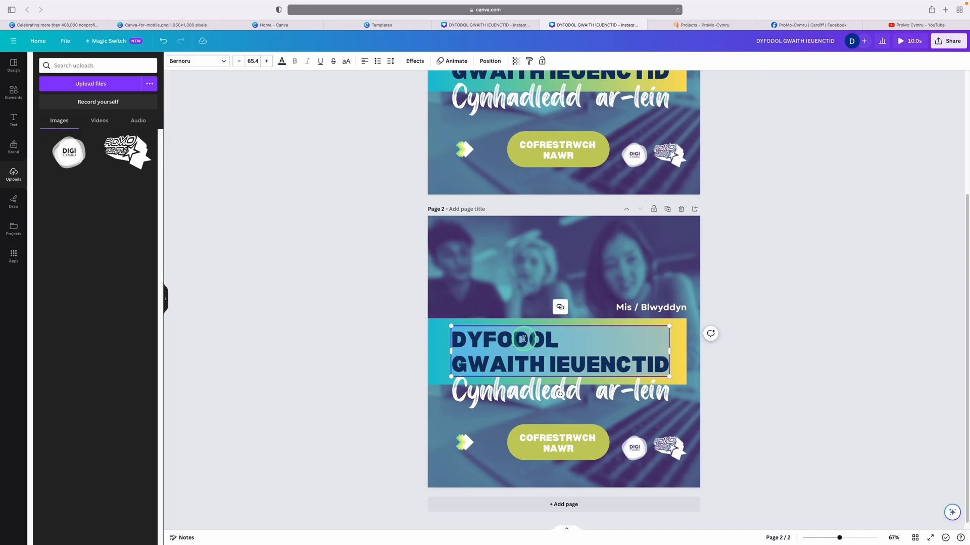
type("Y")
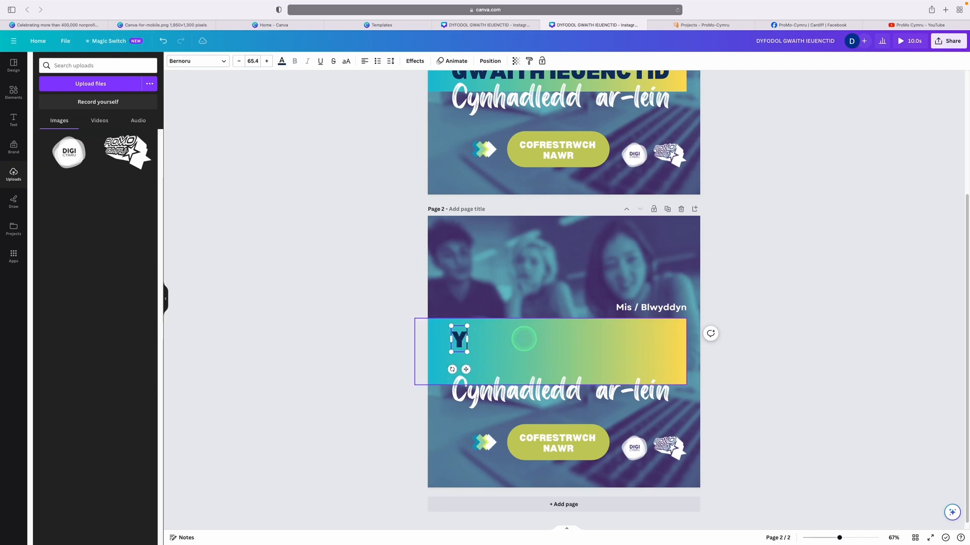
type("HE FUTUR")
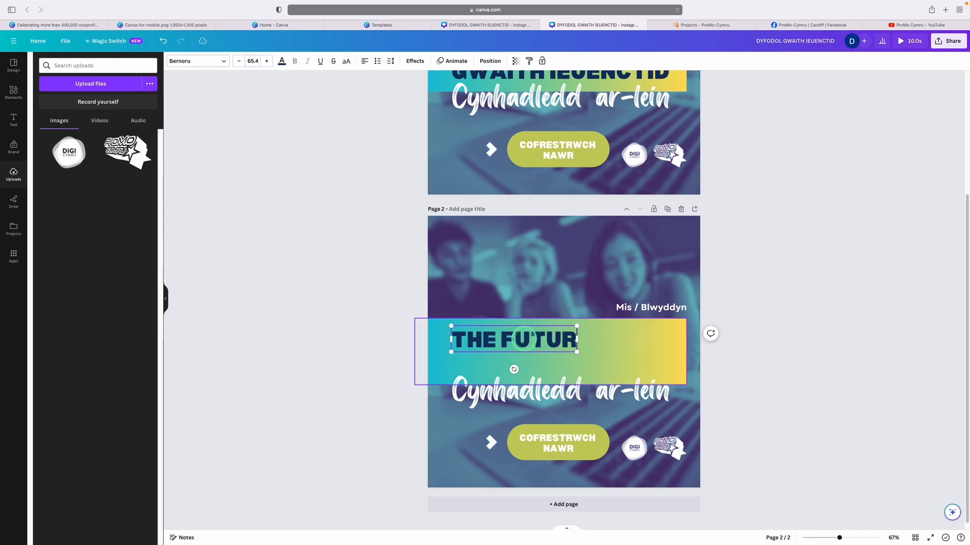
type("E OF YOUTH WORK")
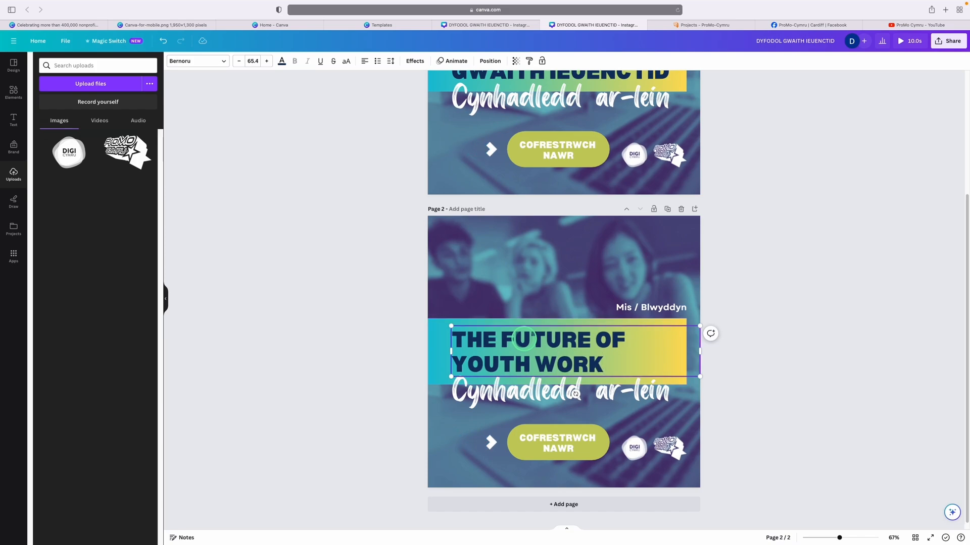
left_click(791, 295)
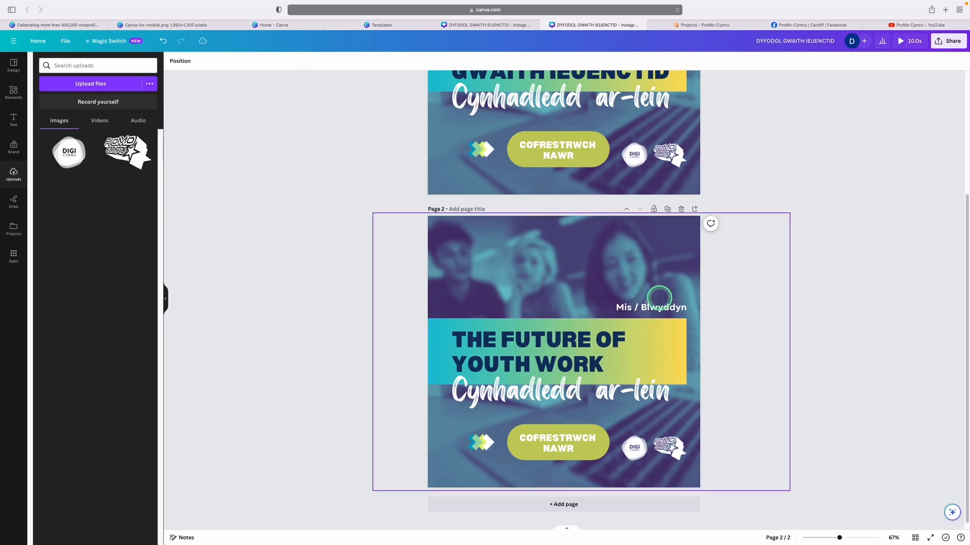
Delete the duplicated second page with the English title
left_click(715, 263)
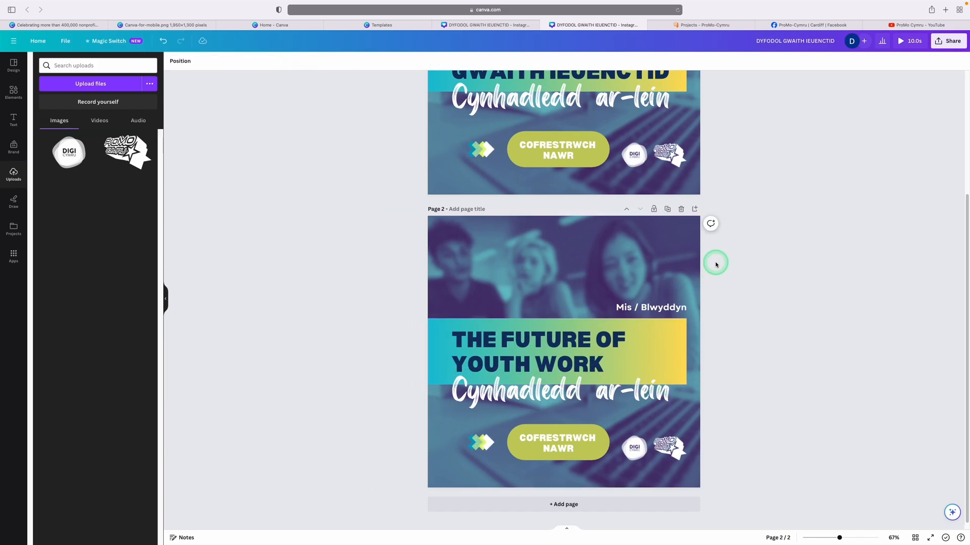
left_click(681, 209)
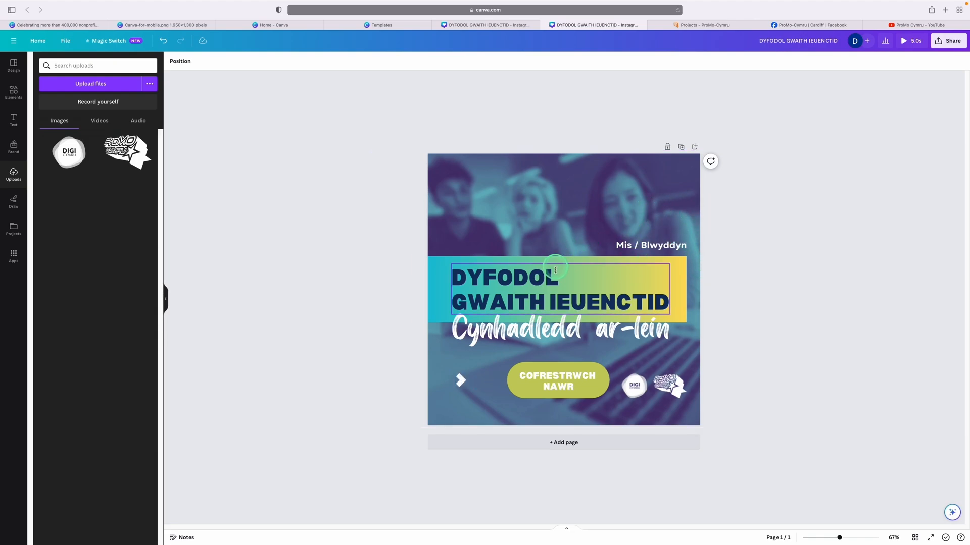